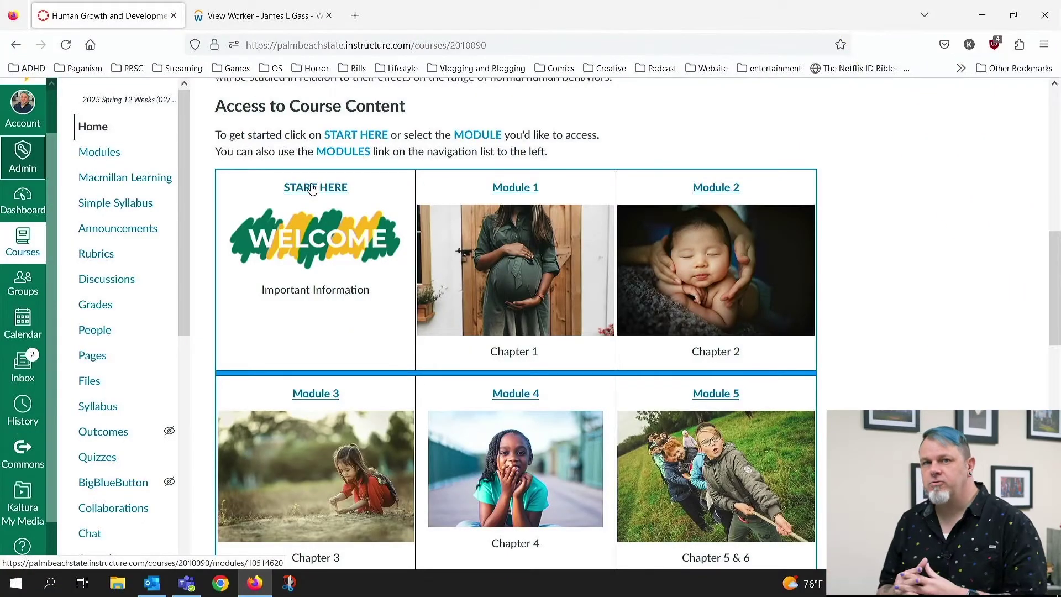
From START HERE 5.2 - Security and Privacy, open the Respondus LockDown Browser instructions PDF.
left_click(312, 189)
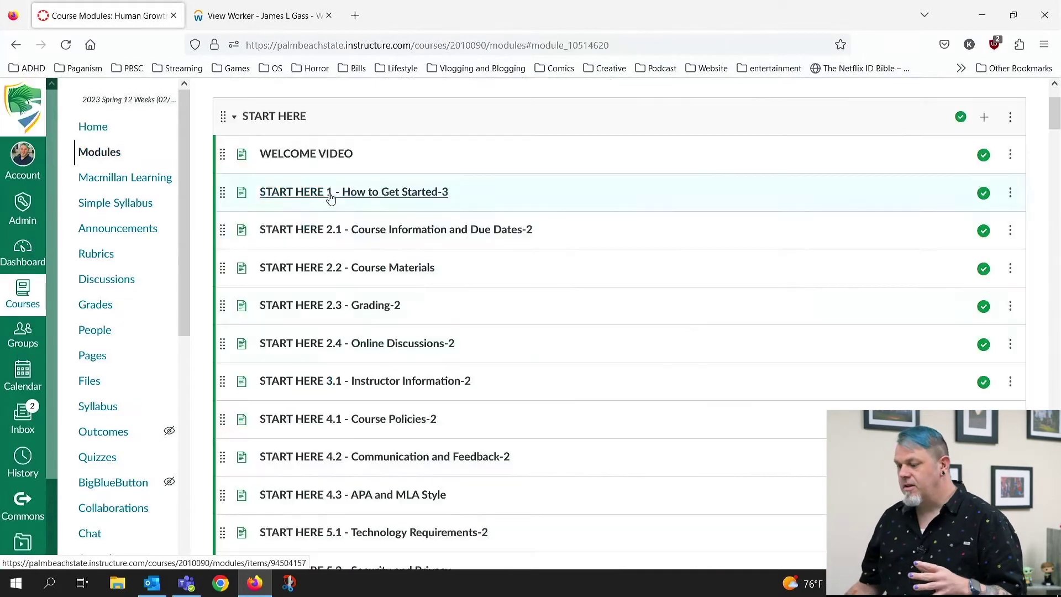
scroll(380, 424, "down", 4)
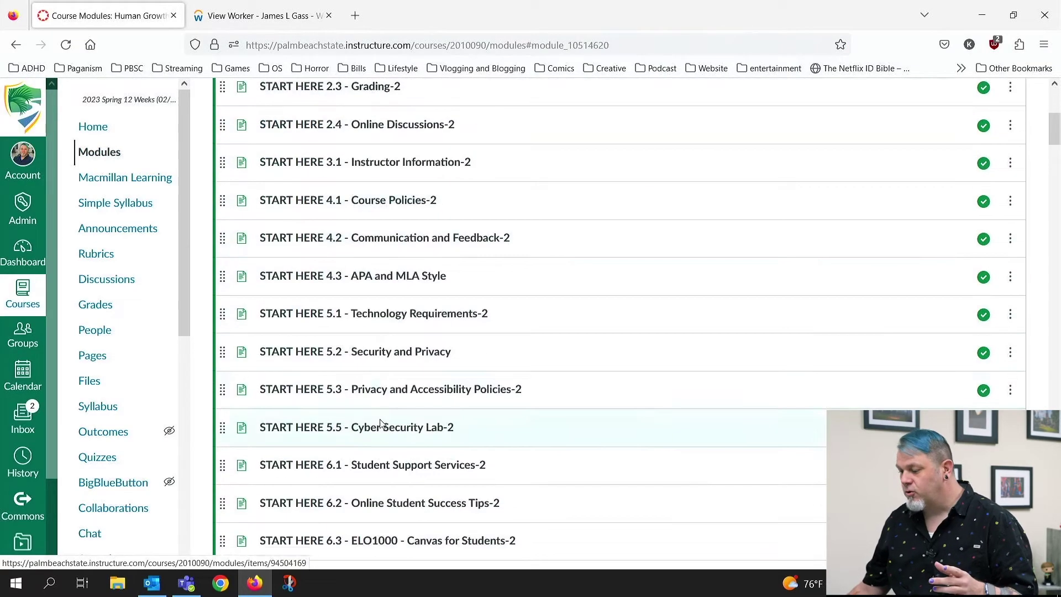
left_click(360, 351)
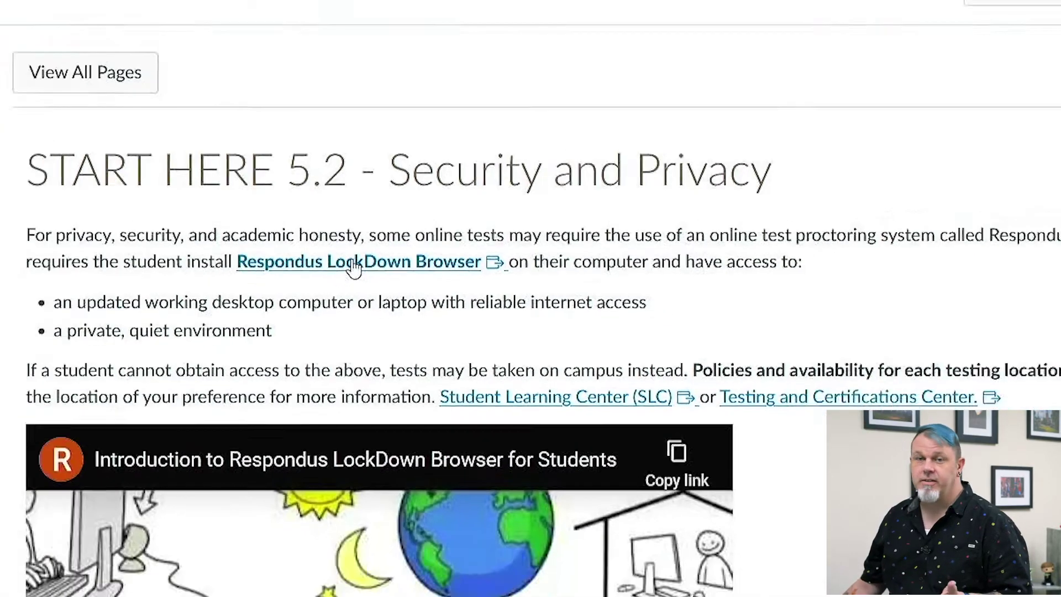
left_click(322, 260)
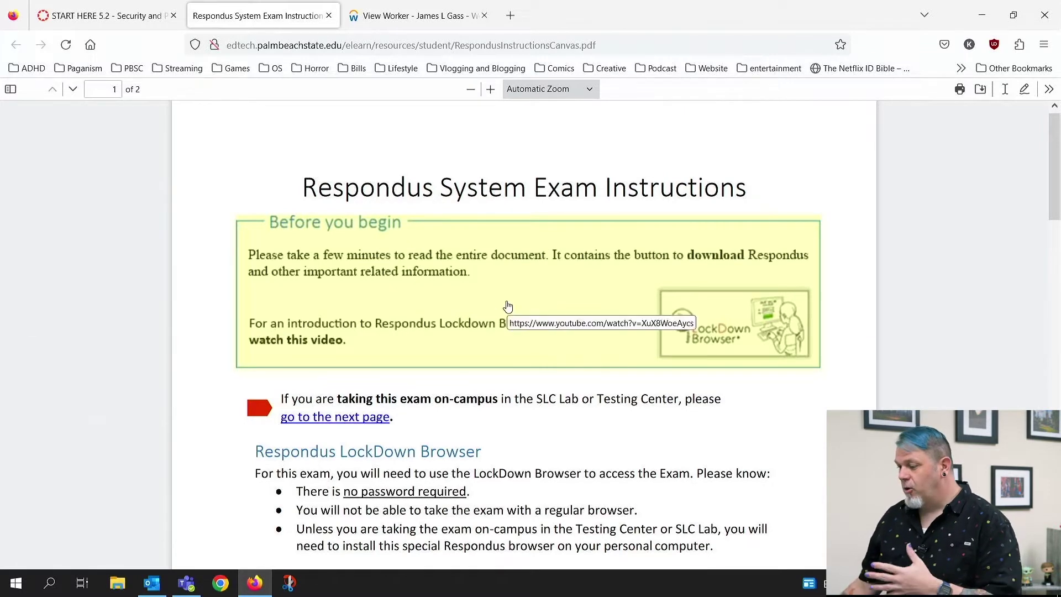
Follow the PDF's DOWNLOAD link to the LockDown Browser page and start the Windows installer download.
scroll(525, 323, "down", 8)
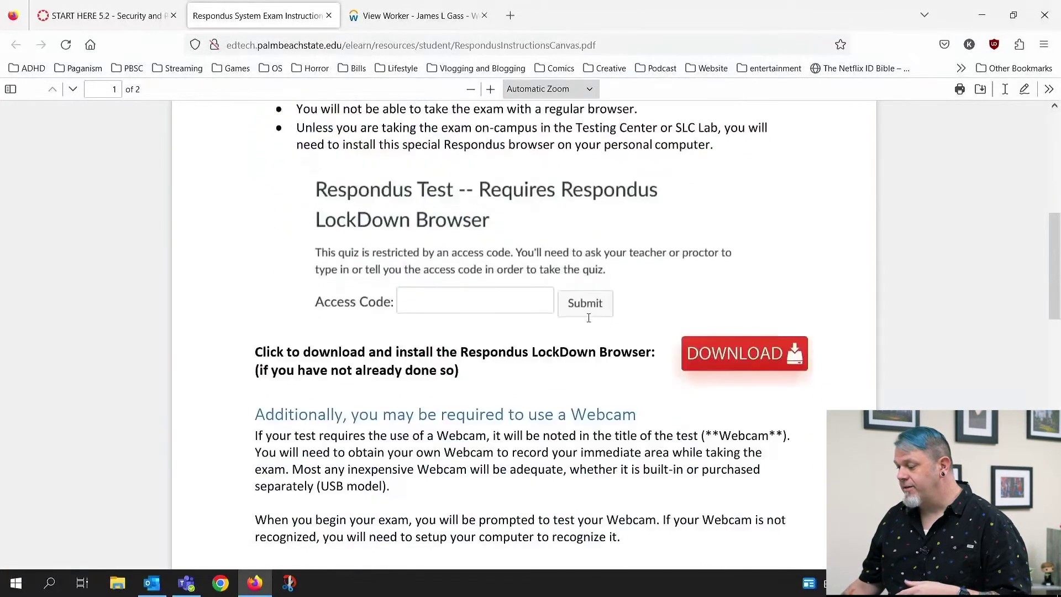
left_click(768, 320)
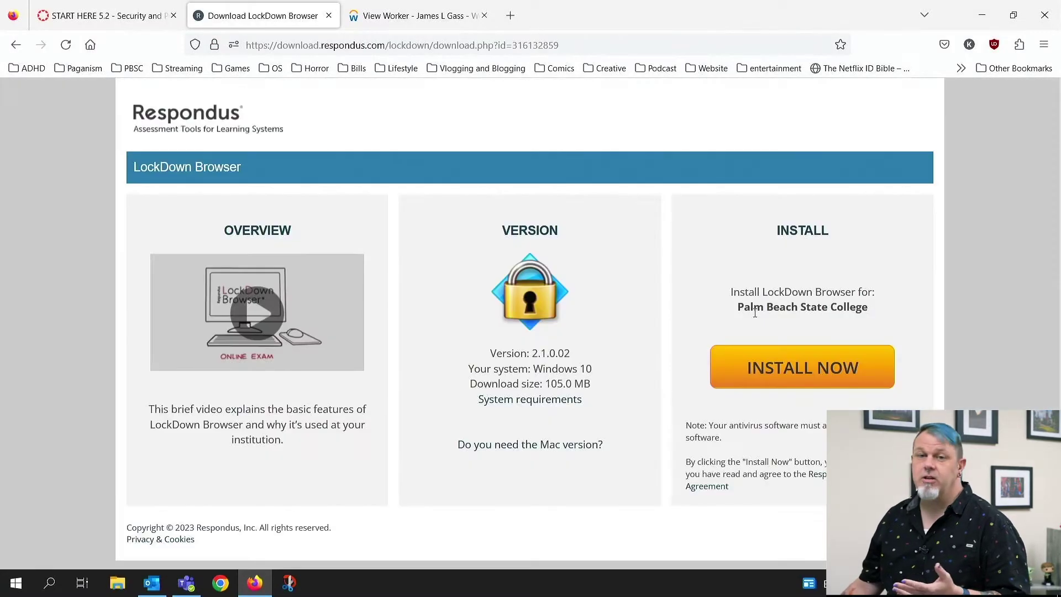
left_click(820, 369)
Save LockDownBrowser-2-1-0-02.exe to Downloads over the old copy and confirm it completed at 106 MB.
left_click(589, 347)
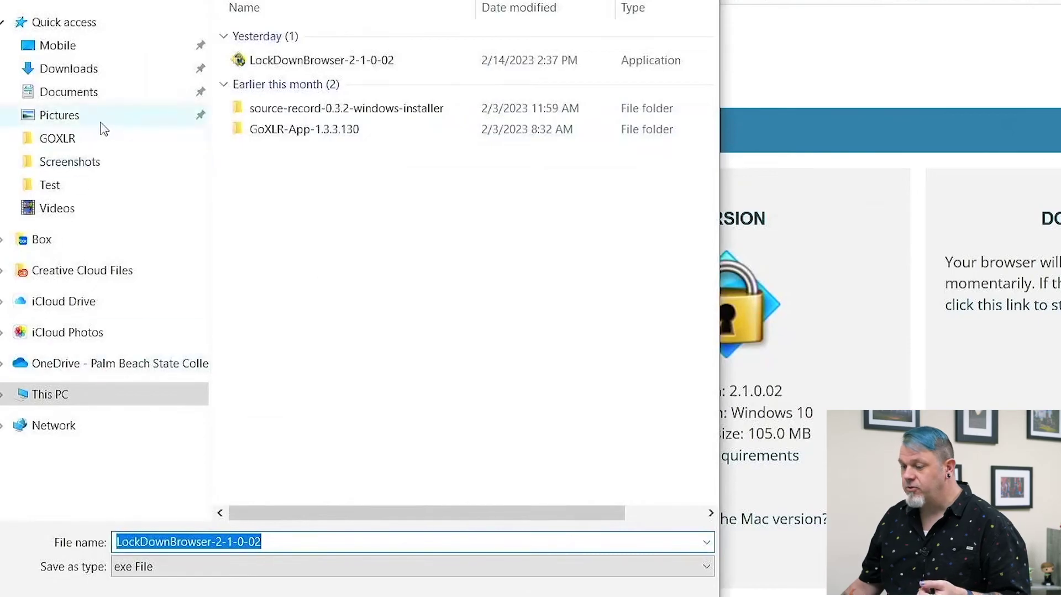
left_click(92, 75)
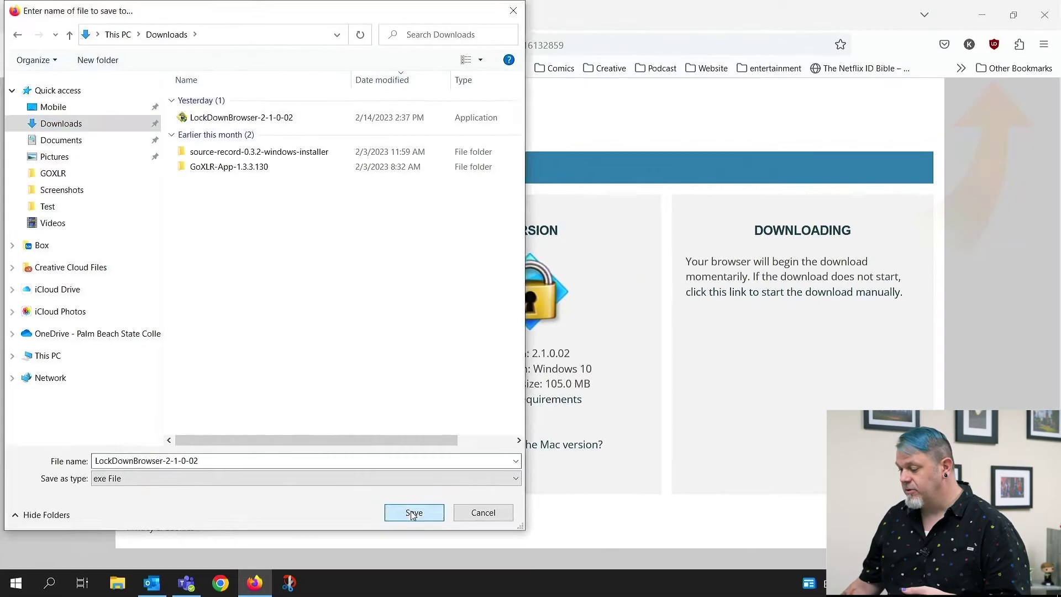
left_click(414, 512)
left_click(563, 293)
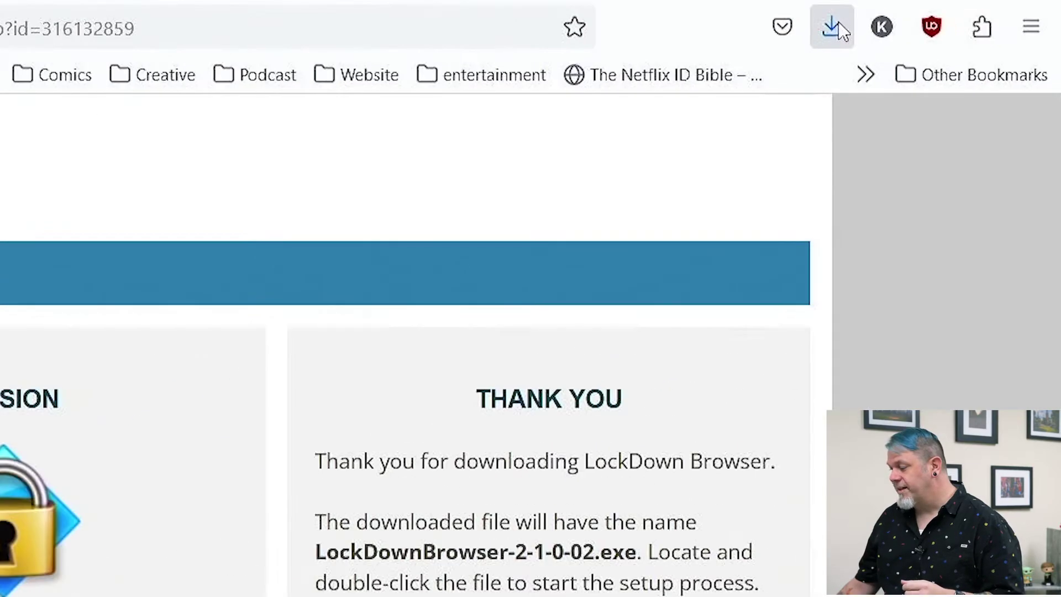
left_click(833, 28)
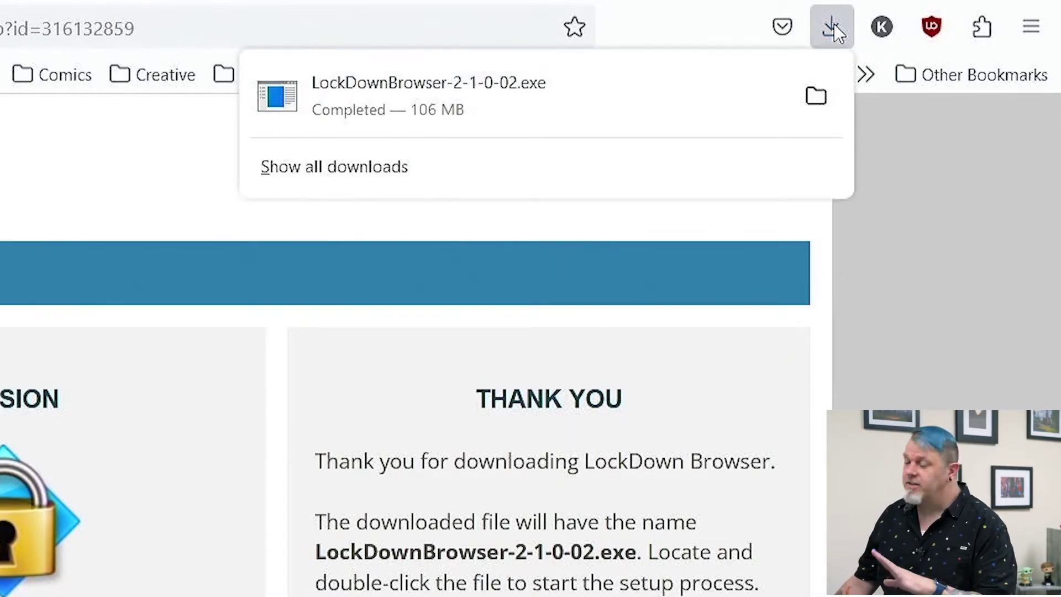
Run the installer, allow it, keep English (United States), accept the licence and finish setup.
left_click(436, 100)
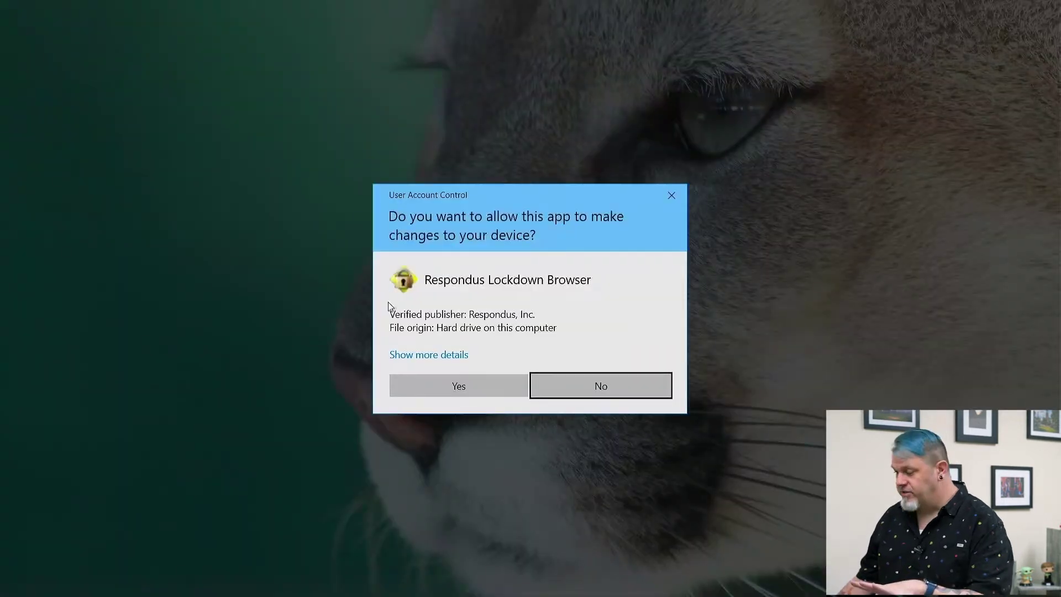
left_click(439, 382)
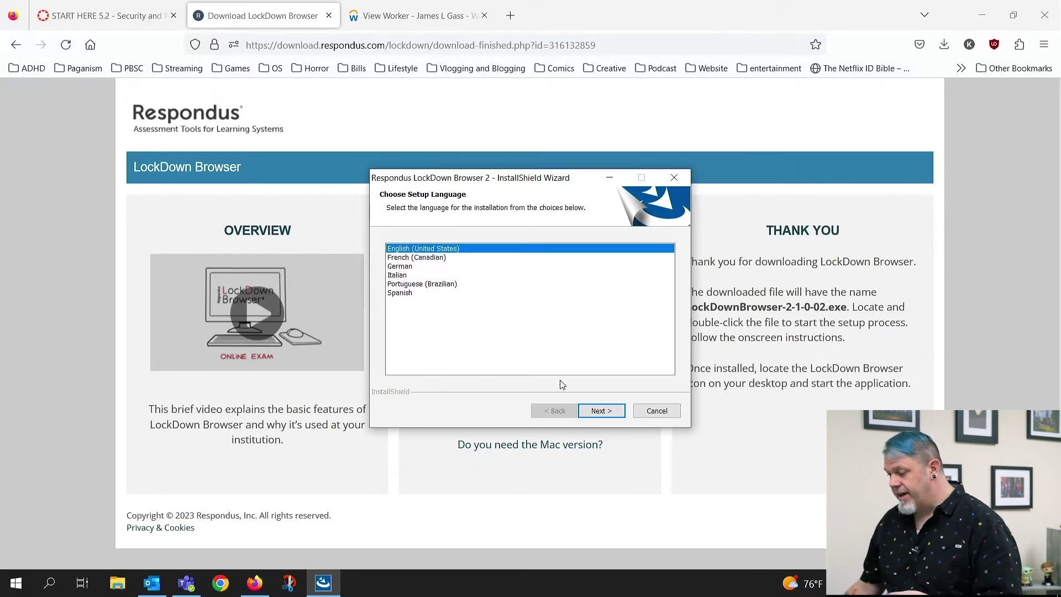
left_click(602, 410)
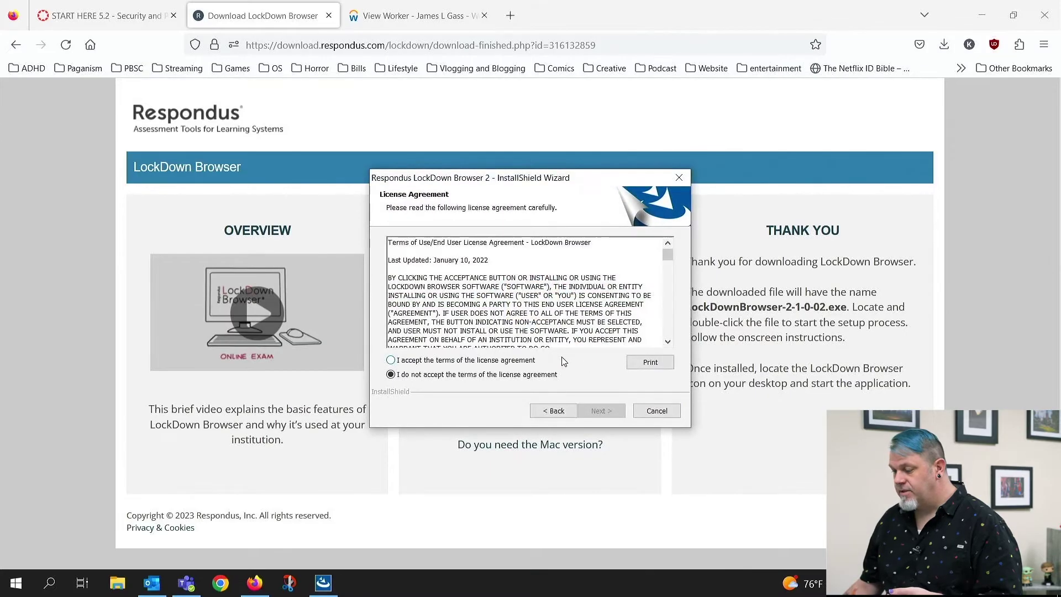
left_click(458, 361)
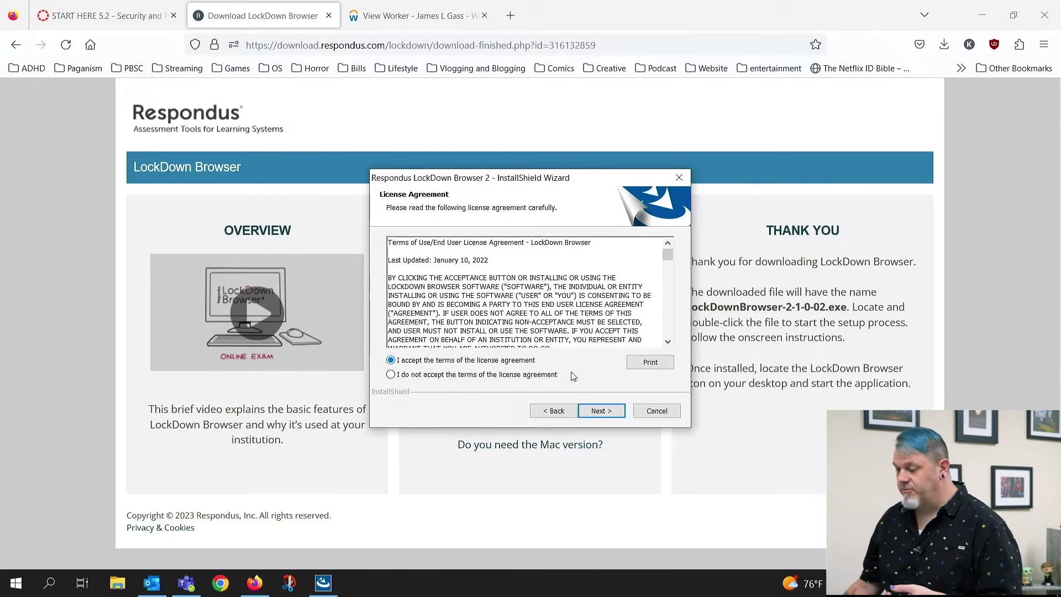
left_click(602, 411)
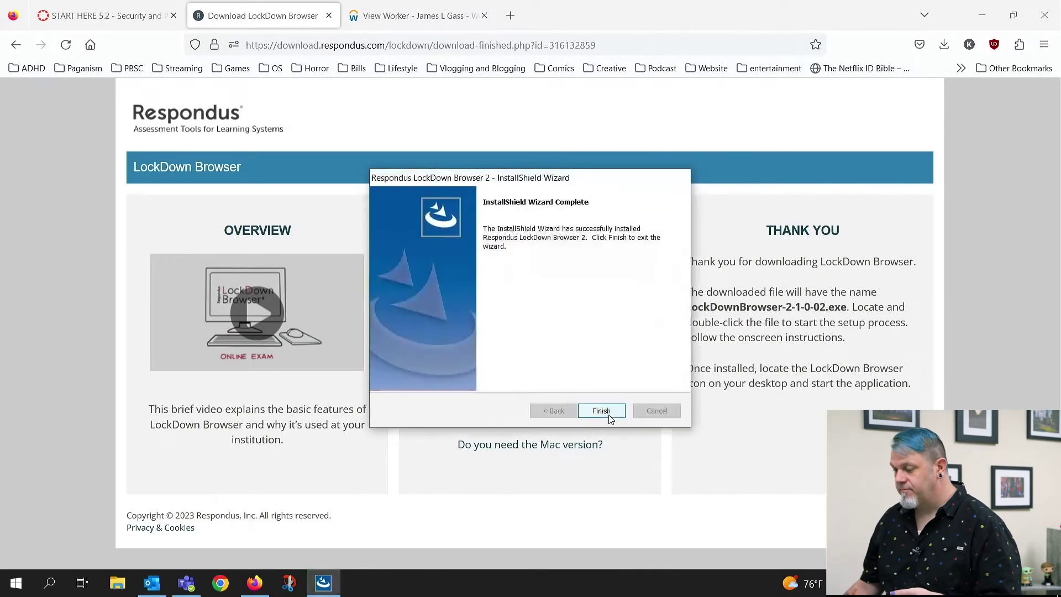
left_click(601, 410)
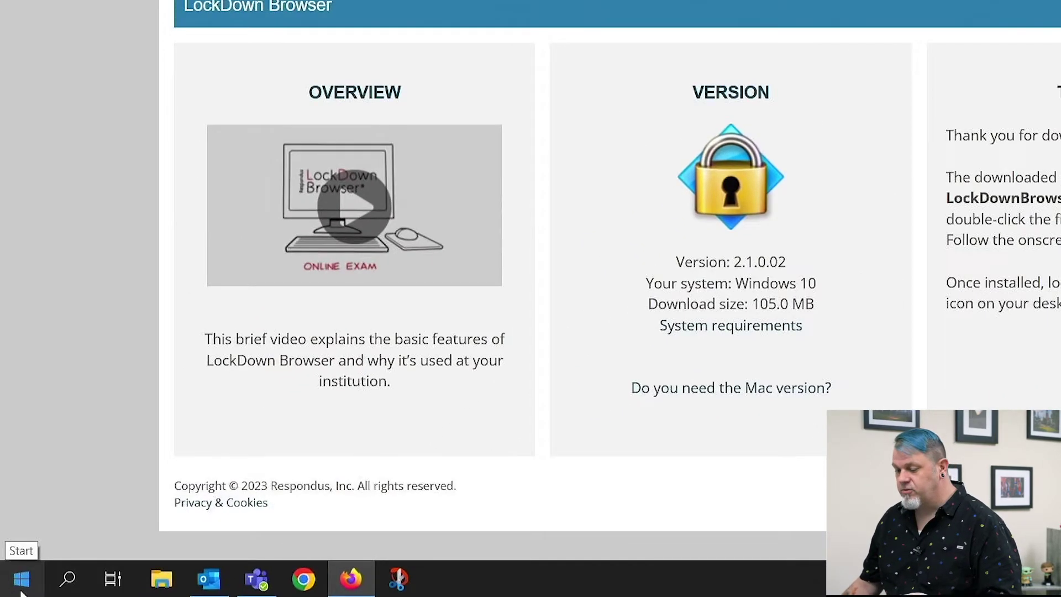
Launch LockDown Browser from the Respondus folder in the Start menu's app list.
left_click(19, 589)
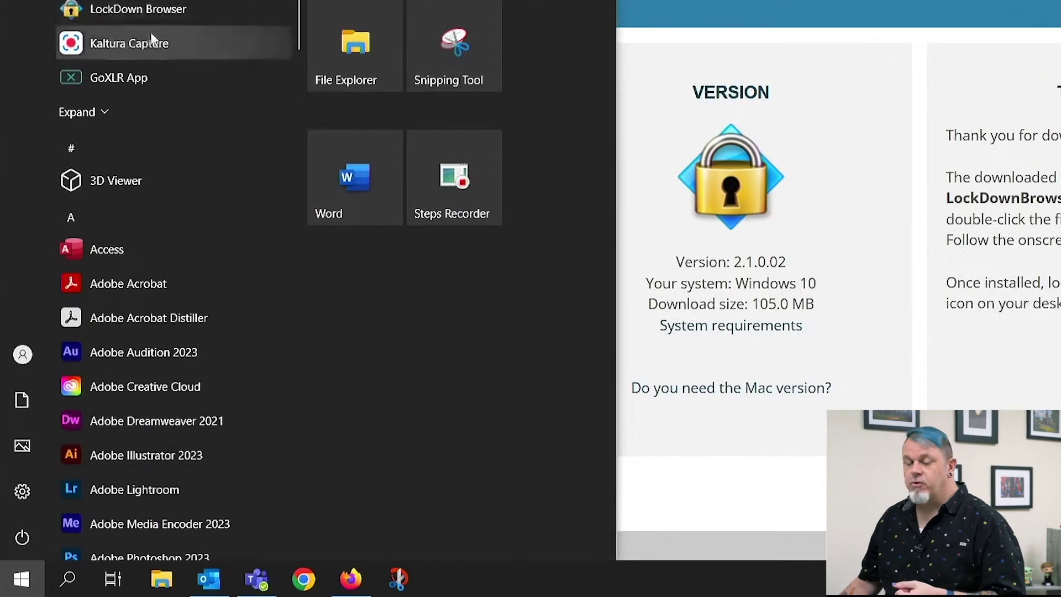
scroll(151, 347, "down", 10)
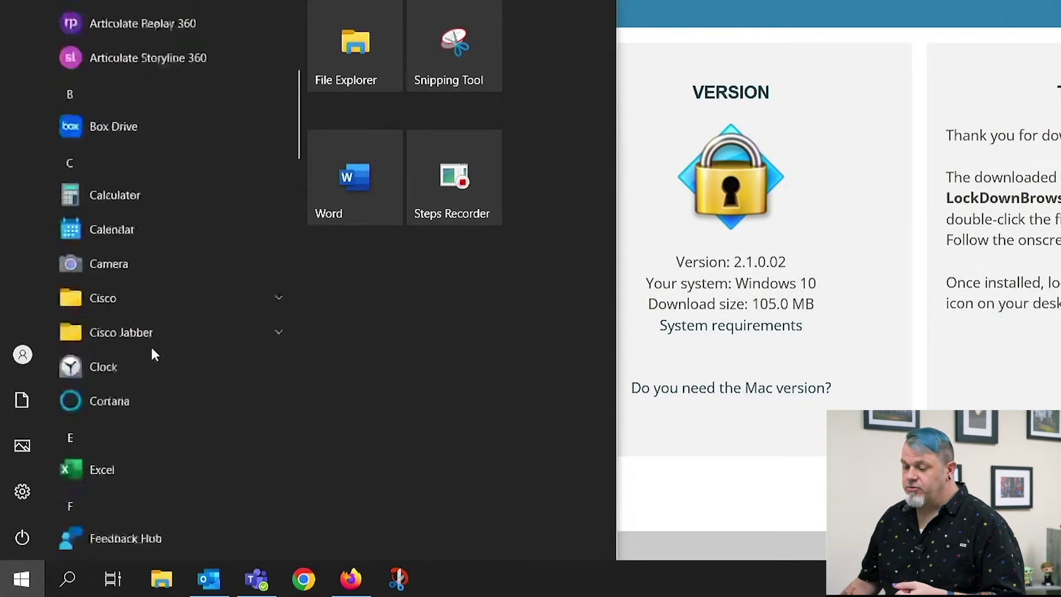
scroll(154, 354, "down", 8)
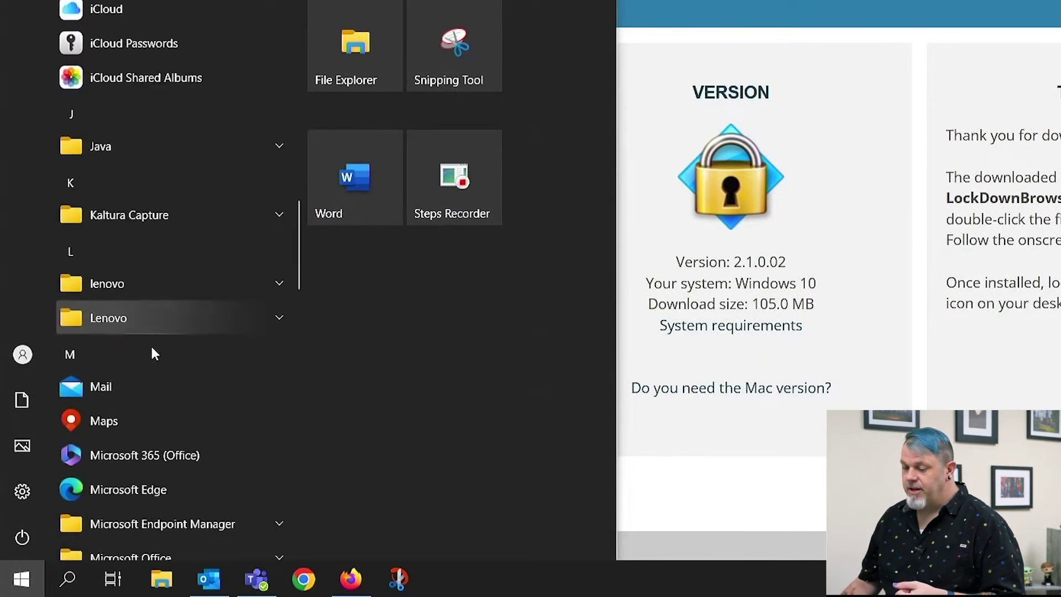
scroll(163, 313, "down", 10)
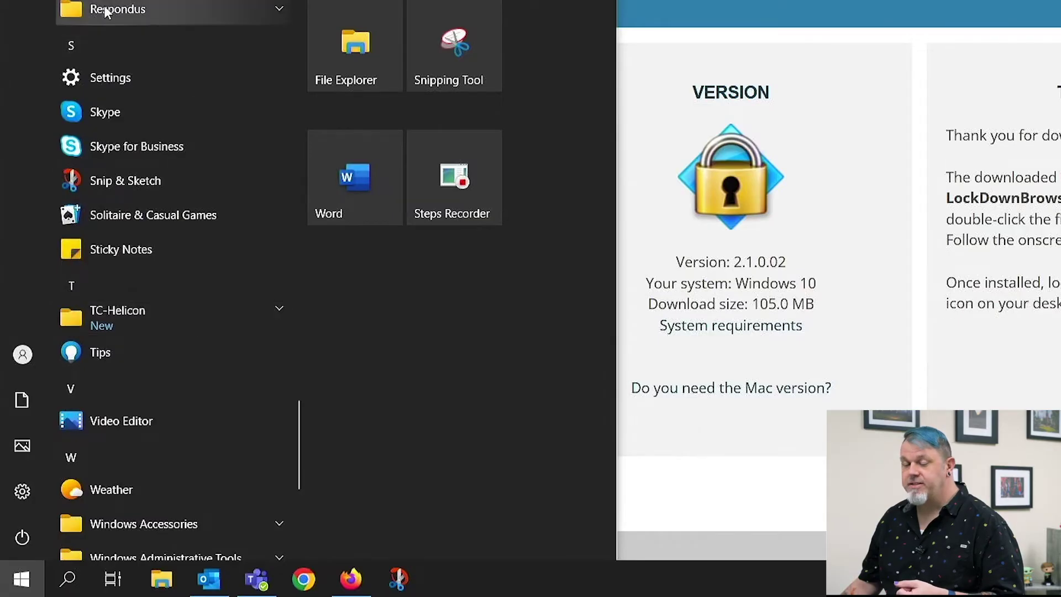
left_click(106, 11)
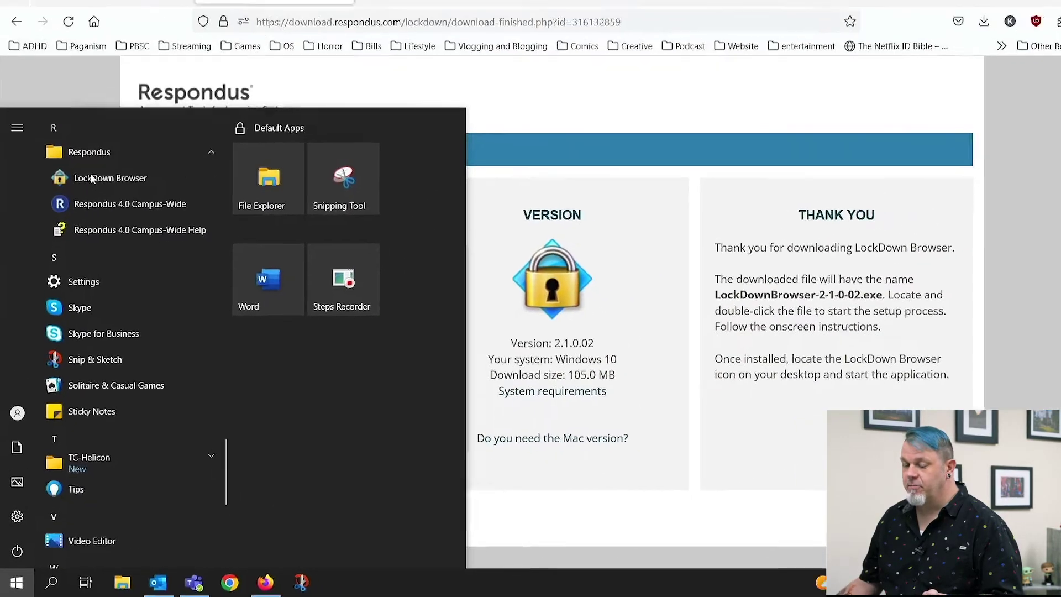
left_click(92, 178)
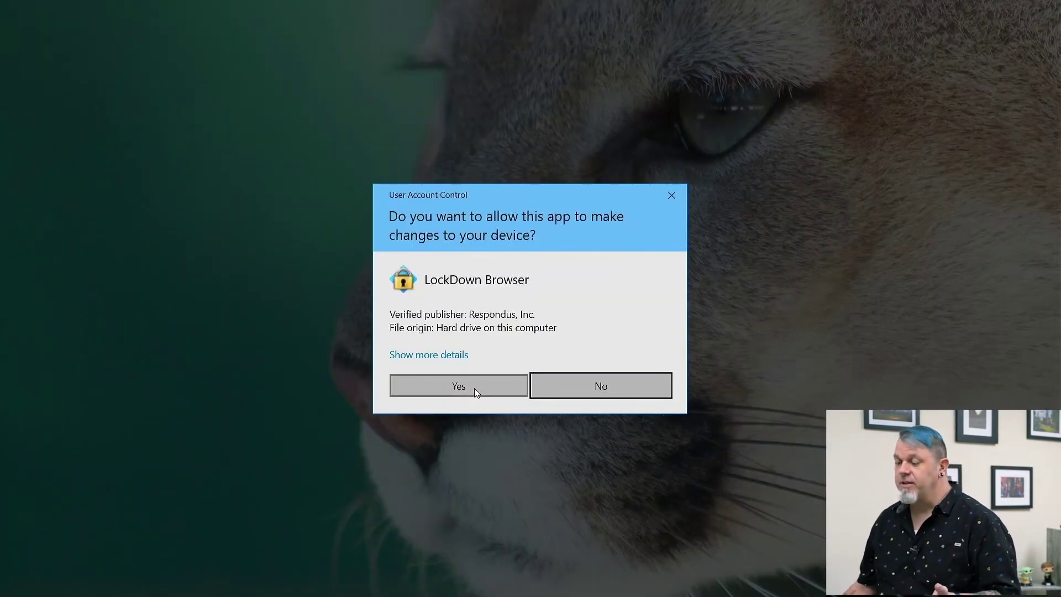
Allow LockDown Browser to start and close the tposd, shtctky and CiscoJabber background programs.
left_click(459, 386)
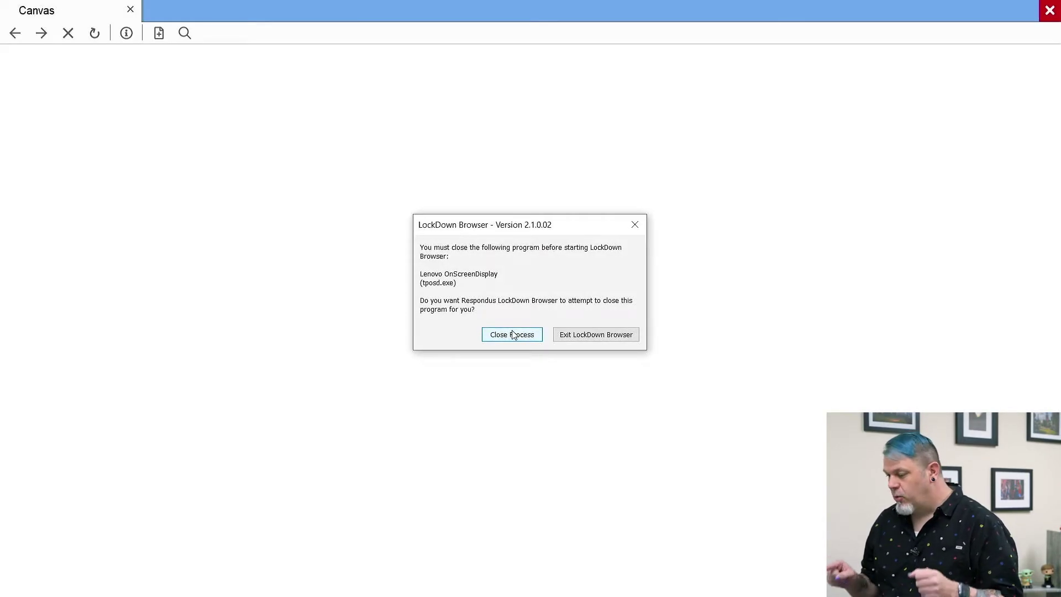
left_click(512, 335)
left_click(512, 335)
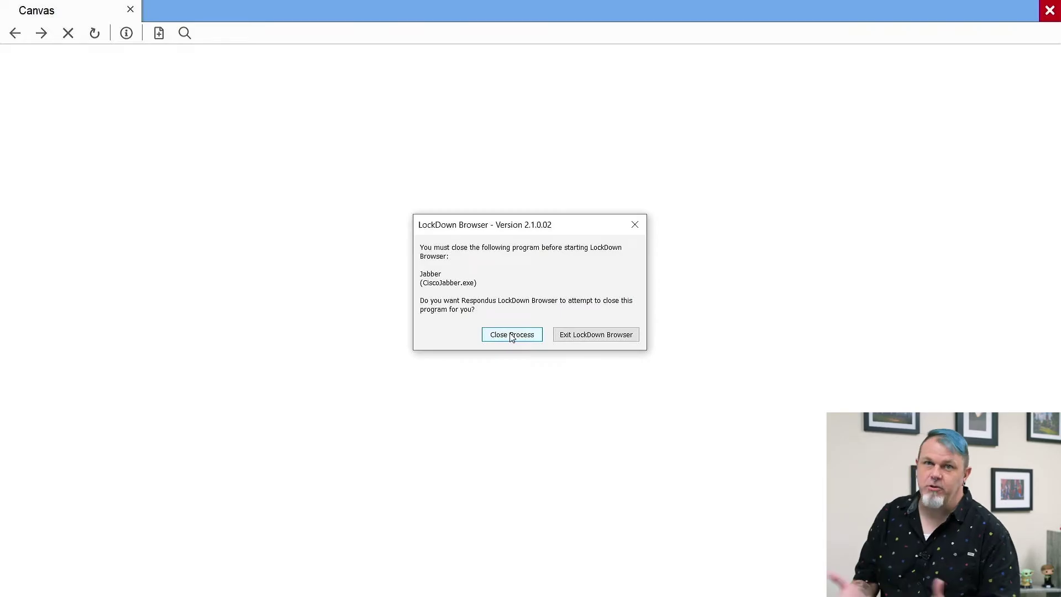
left_click(512, 335)
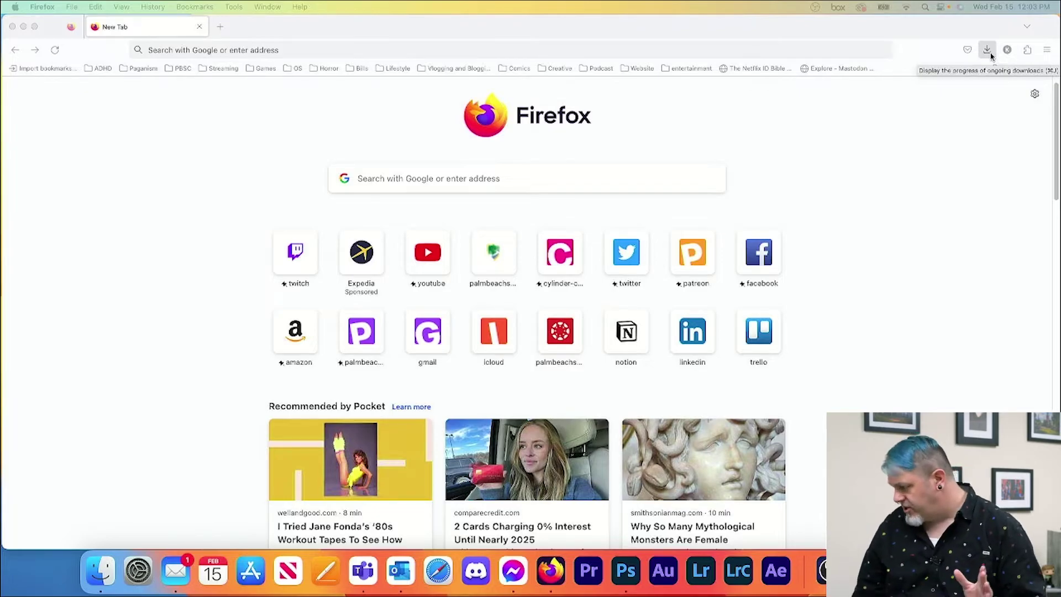
Open InstallLDBPackage64c-2-1-0-03.zip from Firefox's downloads list to extract the installer package.
left_click(988, 51)
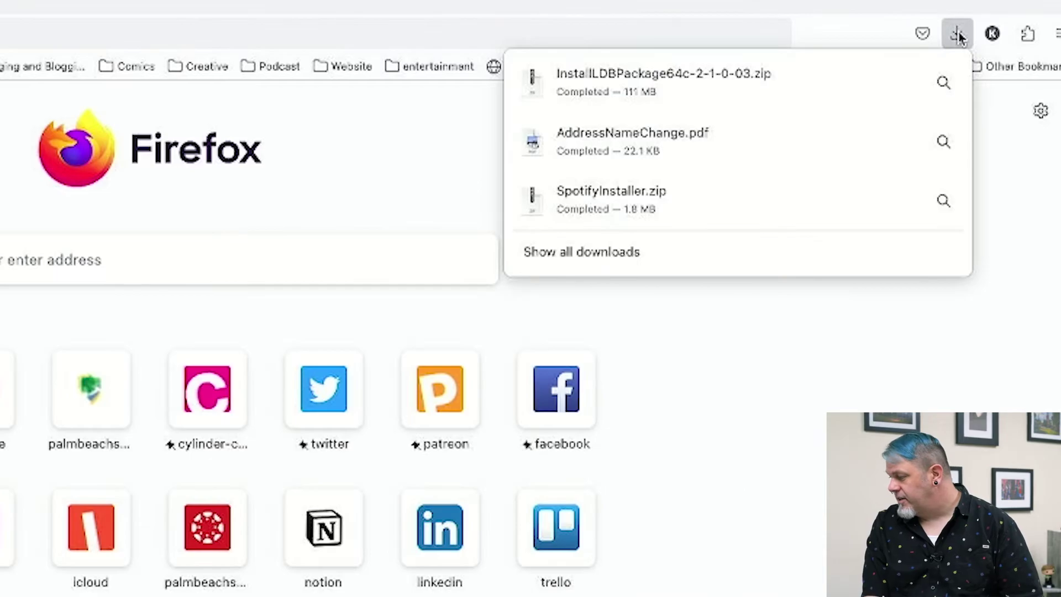
left_click(745, 86)
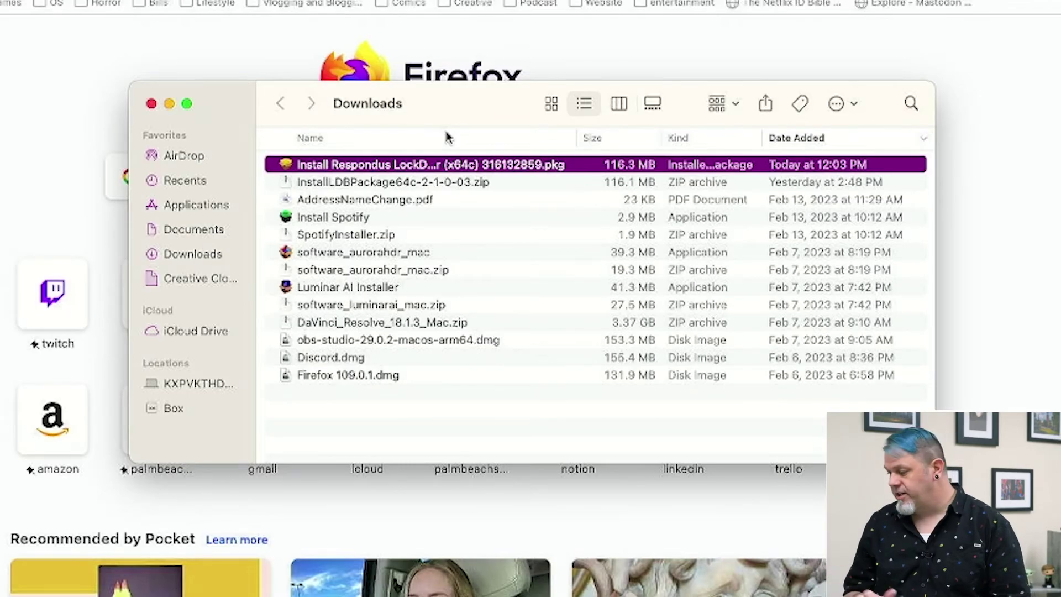
Launch the LockDown Browser installer package, pass the compatibility check, agree to the licence and begin installing.
double_click(462, 167)
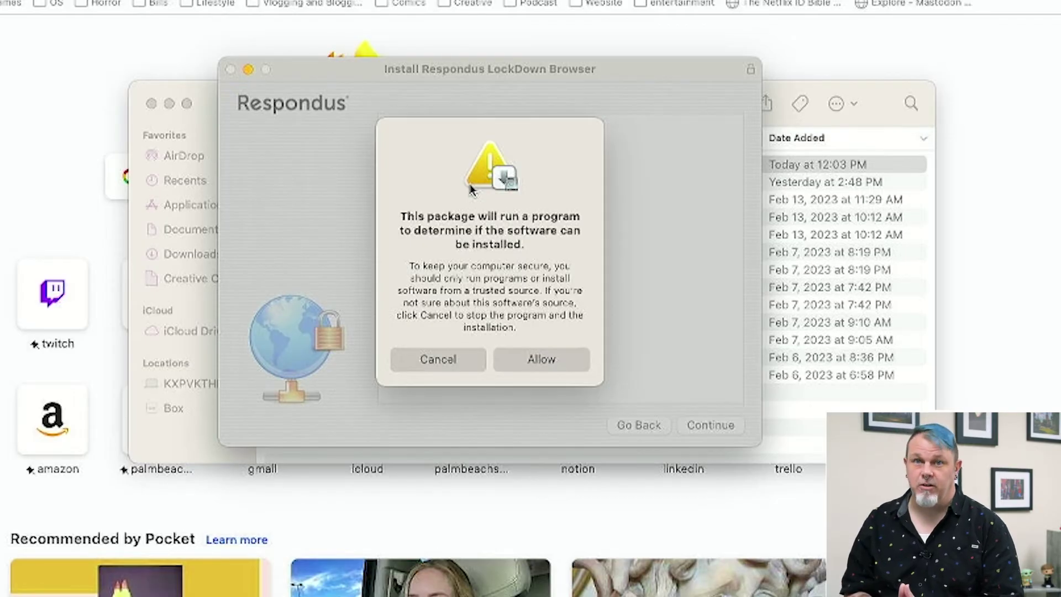
left_click(576, 360)
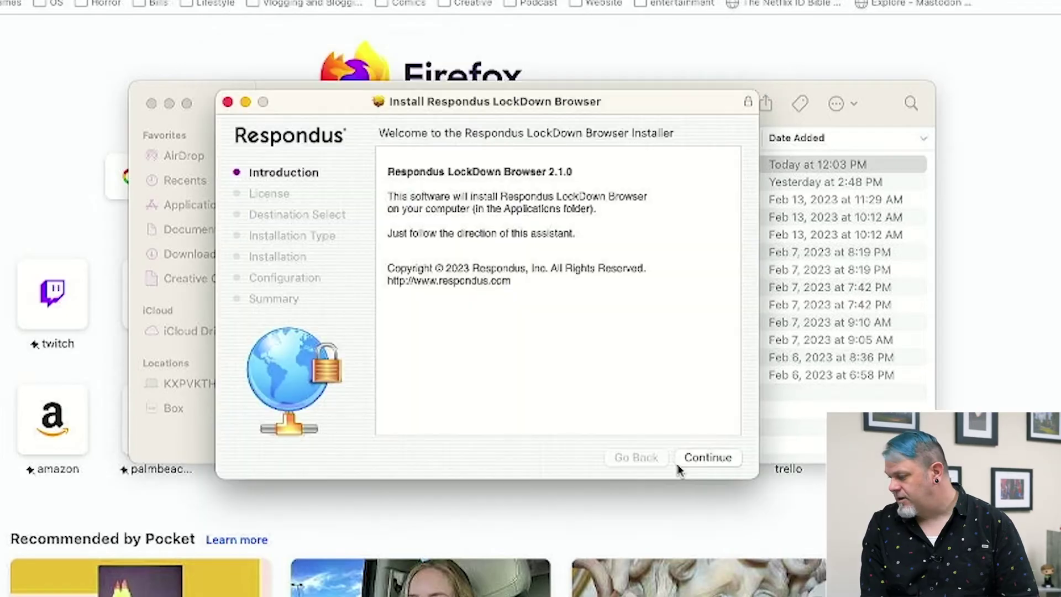
left_click(708, 457)
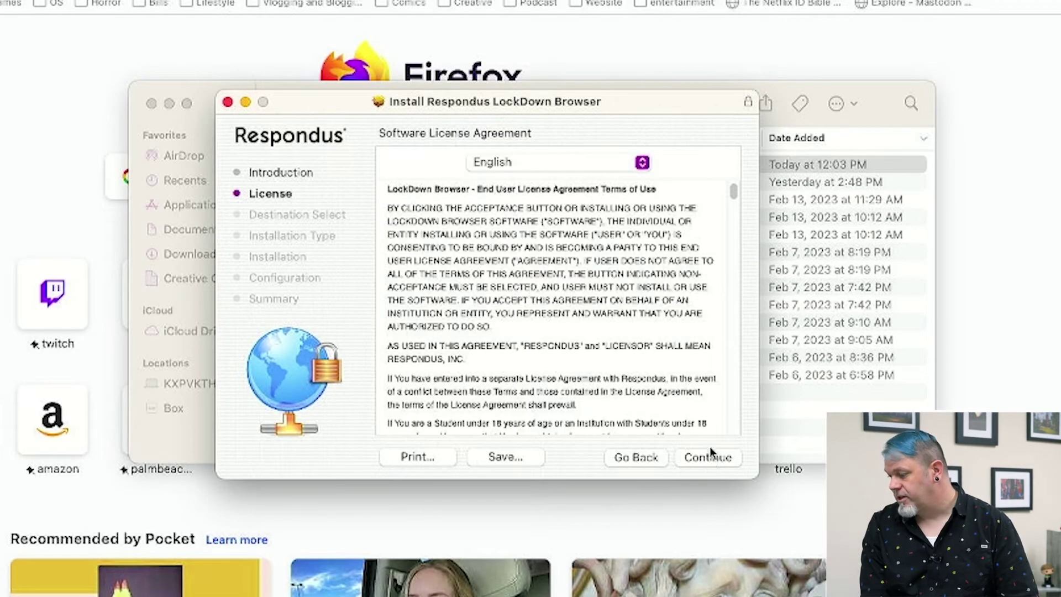
left_click(709, 456)
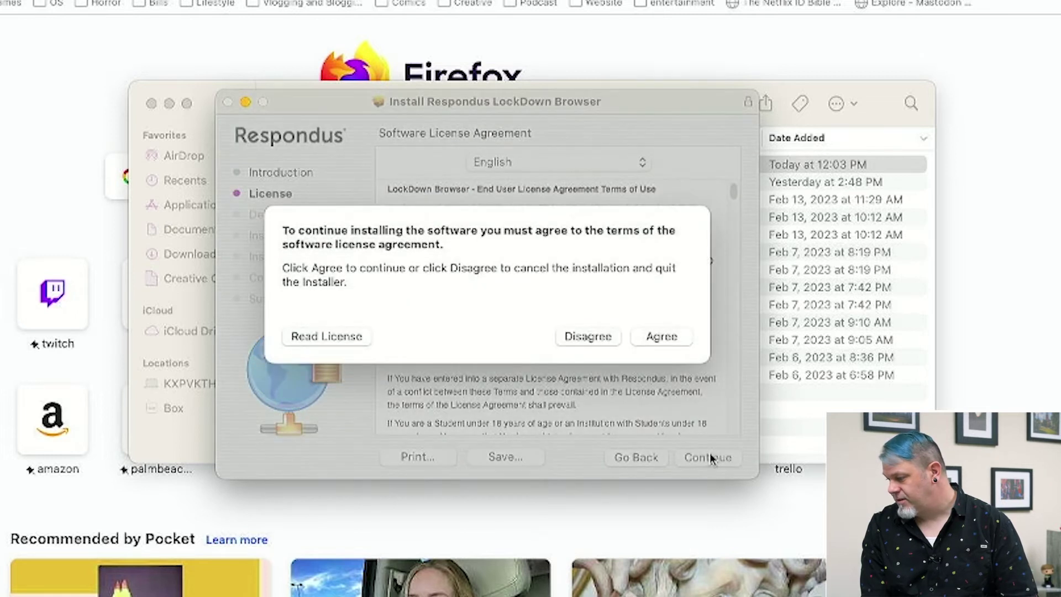
left_click(663, 336)
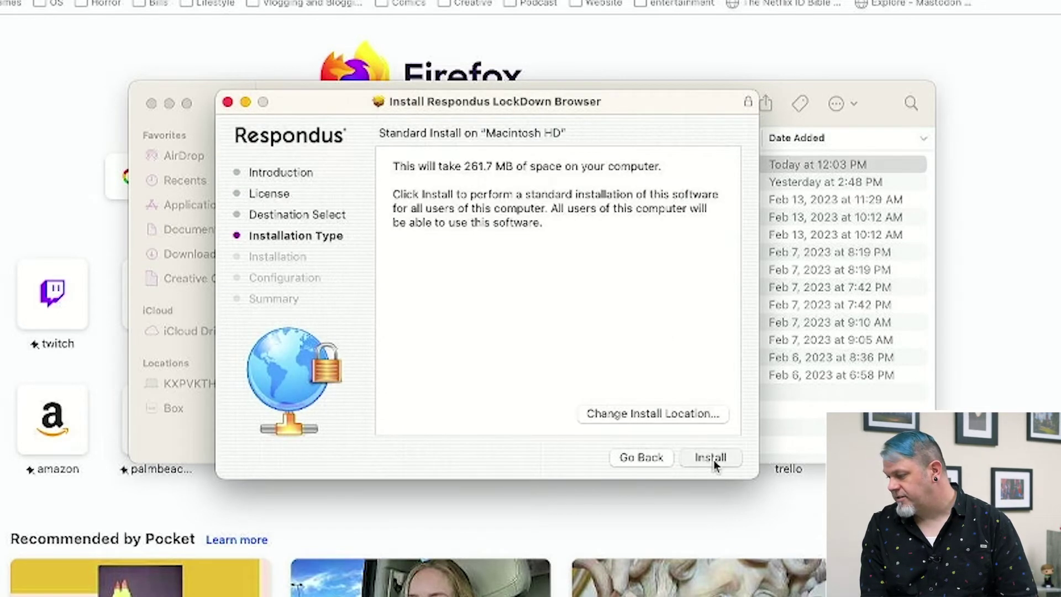
left_click(714, 460)
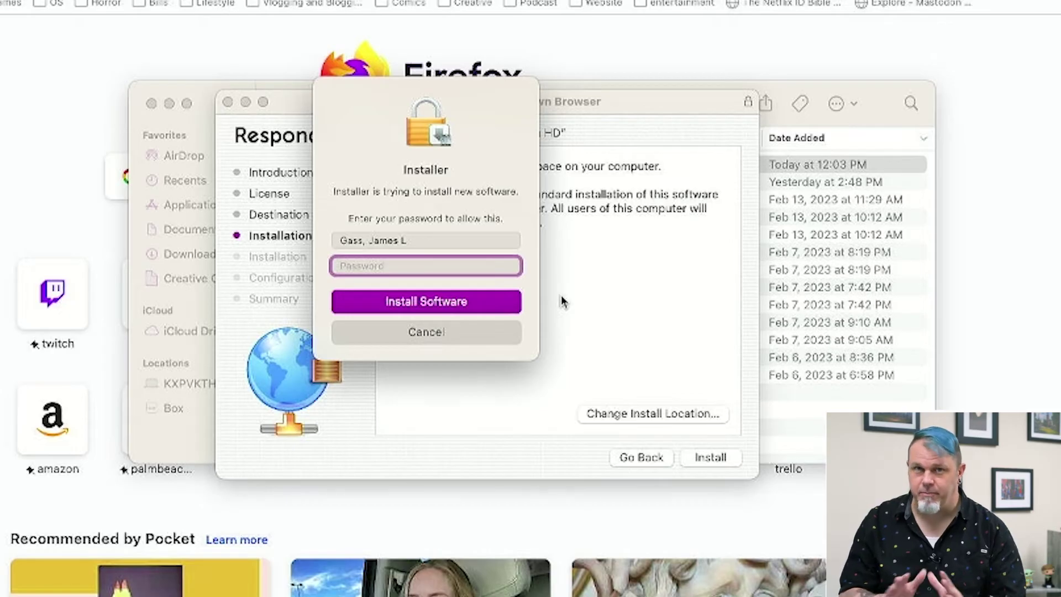
Authorize the install with the account password, then close the installer and move the package to Trash.
key("super+v")
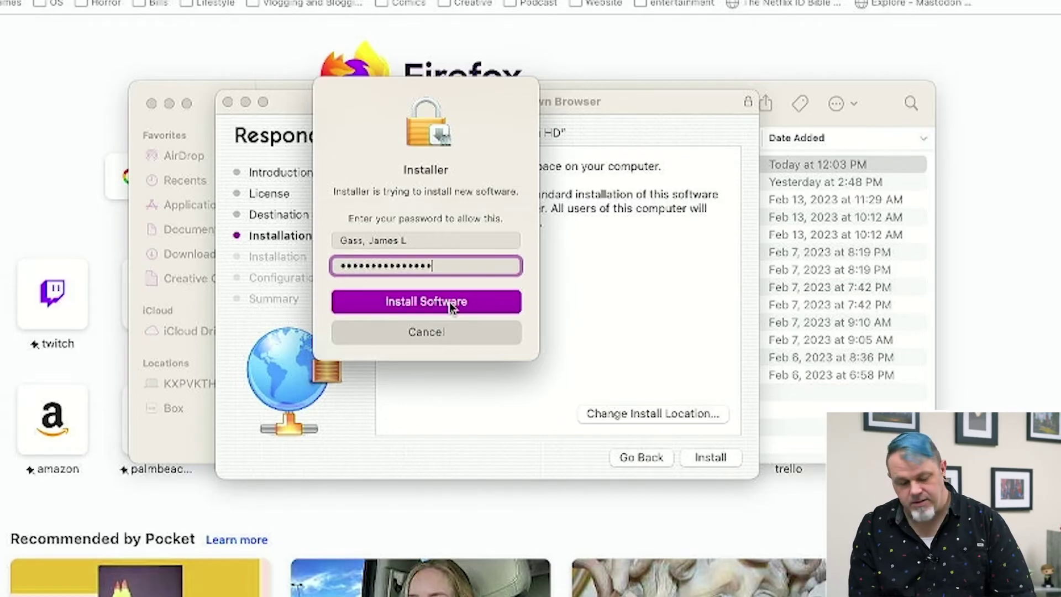
left_click(449, 302)
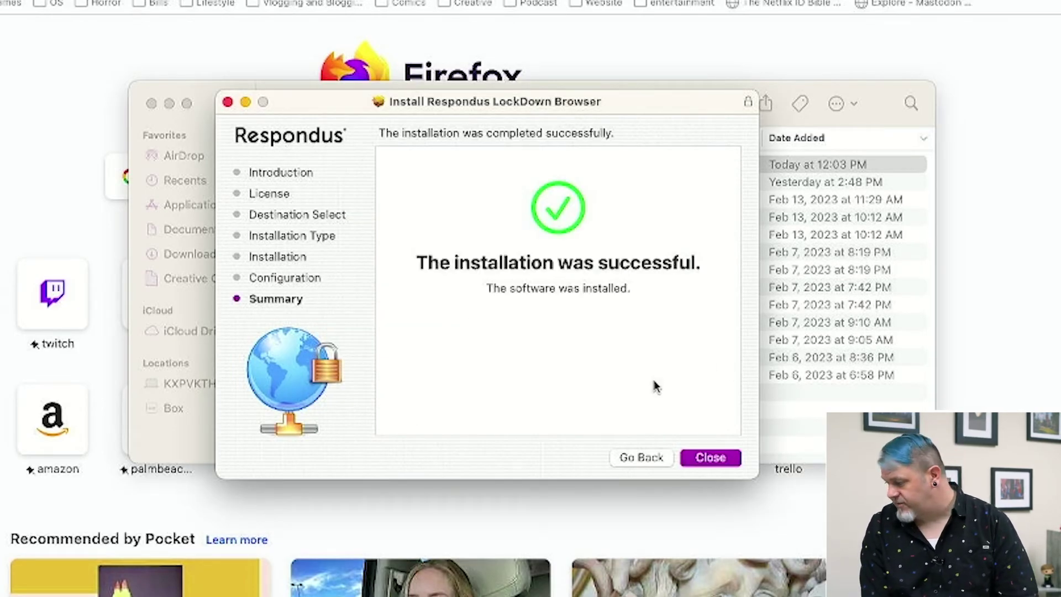
left_click(711, 463)
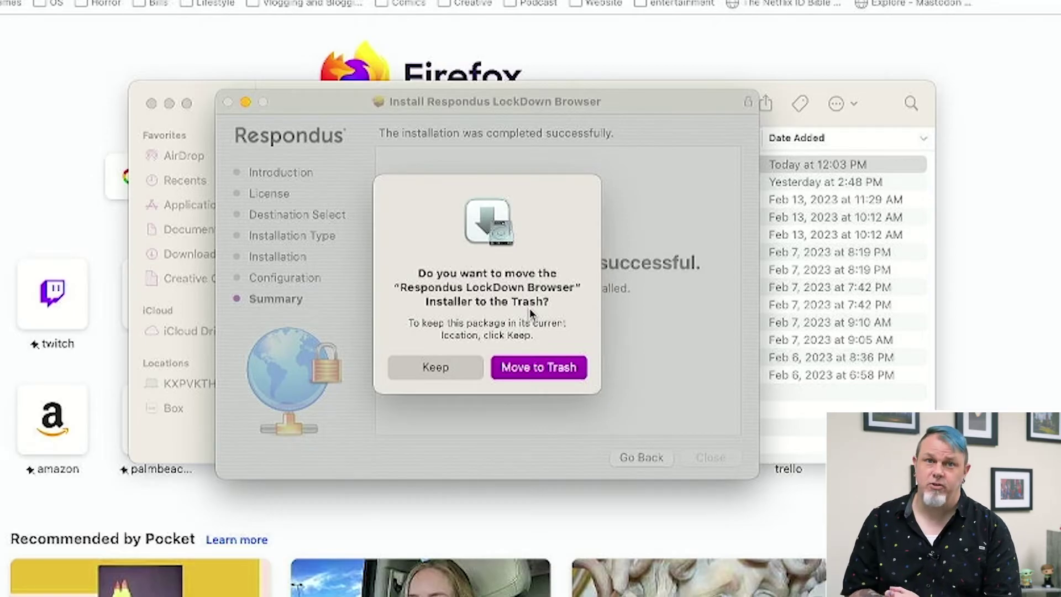
left_click(539, 367)
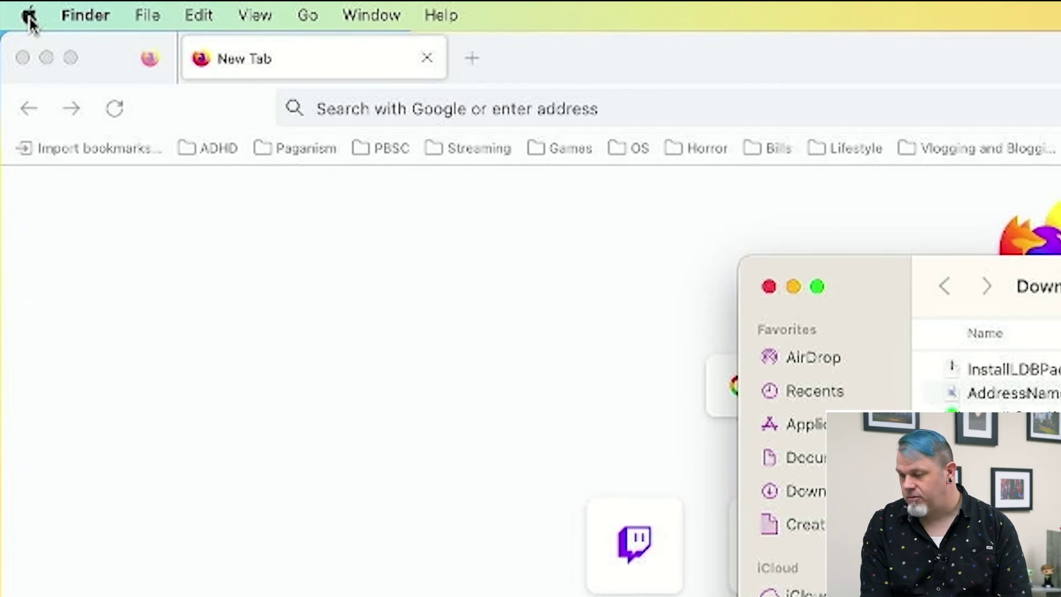
Turn off Remote Login and Remote Management under System Settings > General > Sharing, then close it.
left_click(29, 15)
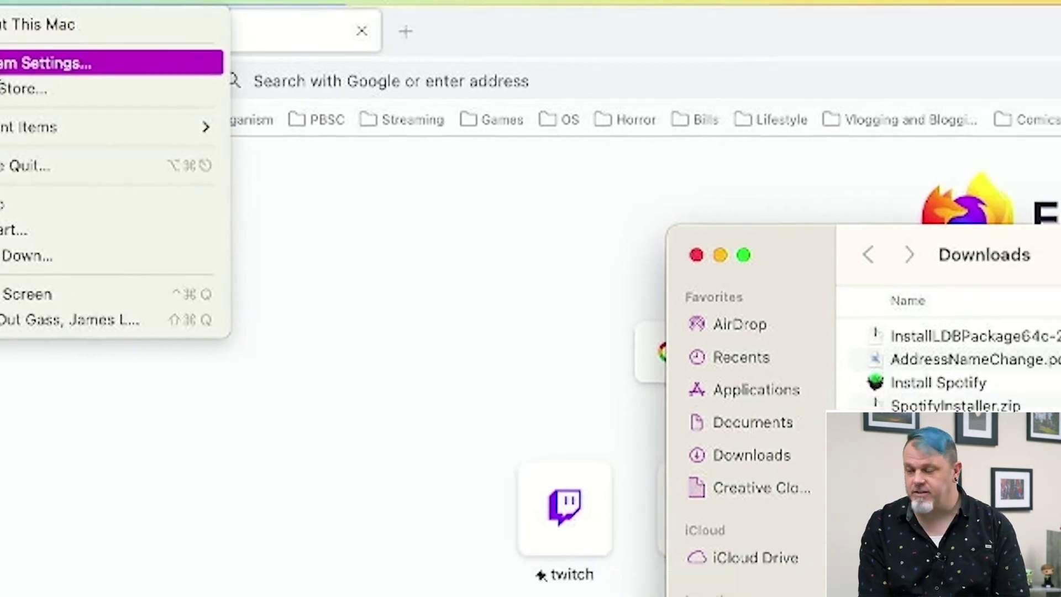
left_click(48, 97)
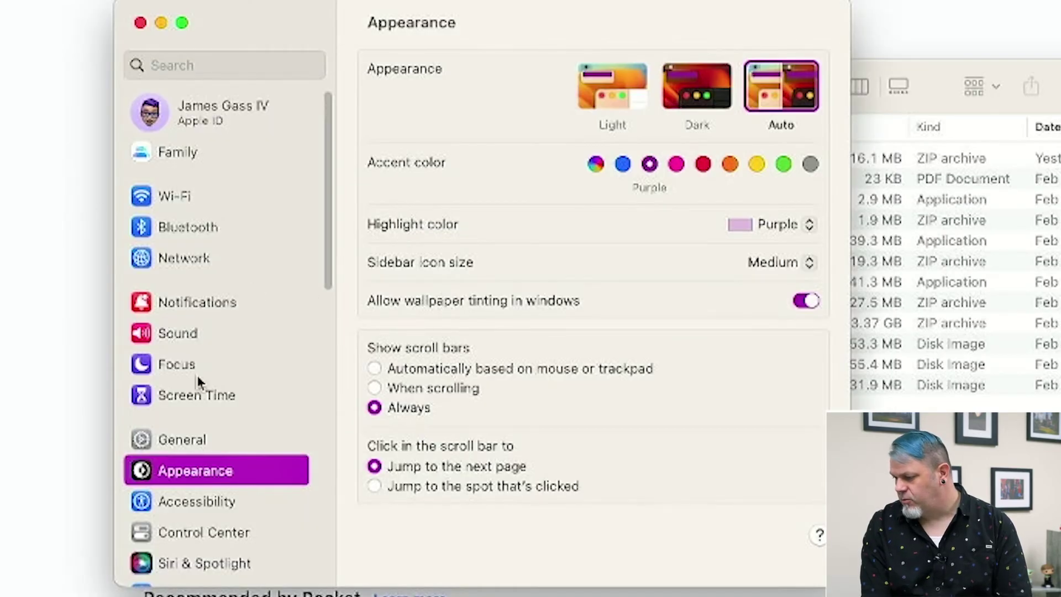
left_click(164, 445)
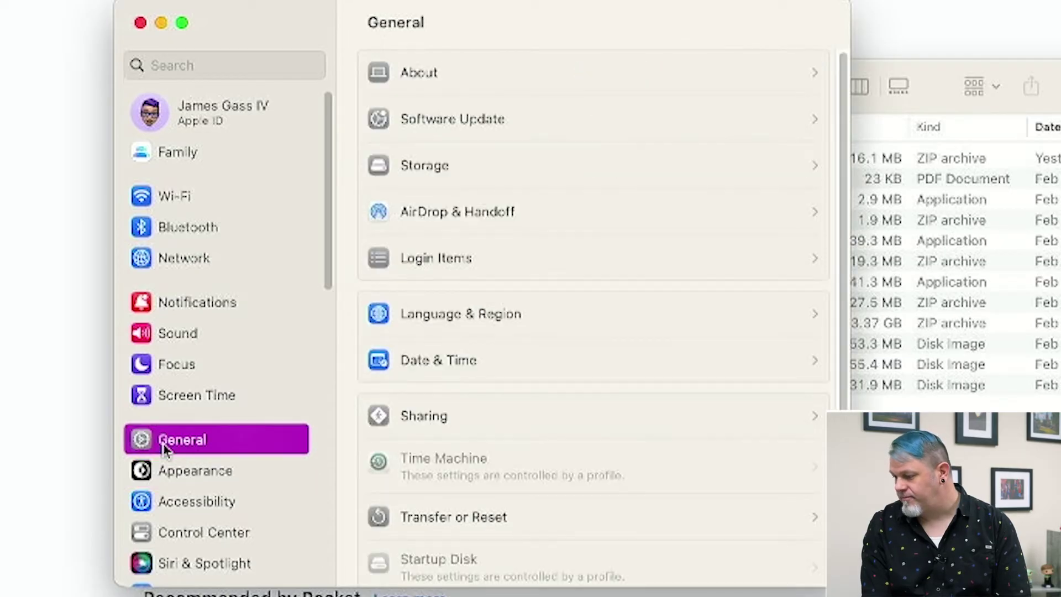
left_click(493, 420)
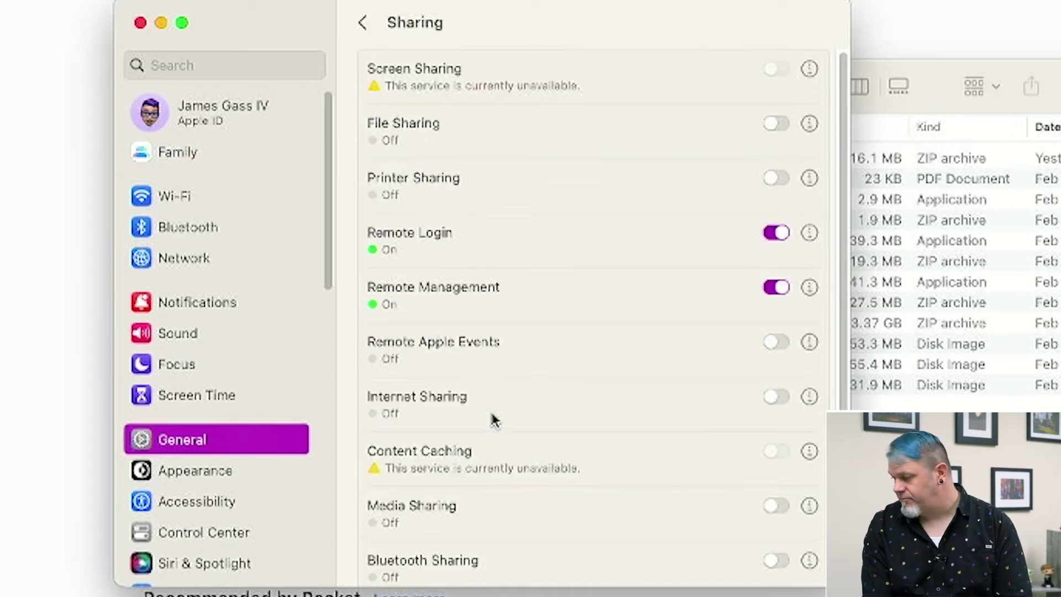
left_click(777, 234)
left_click(772, 284)
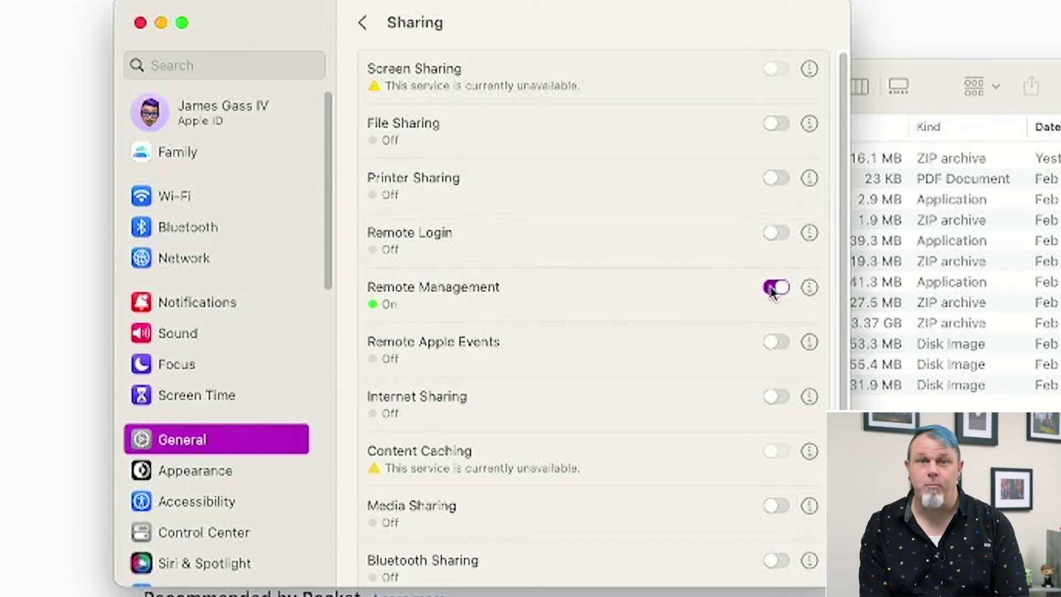
left_click(140, 23)
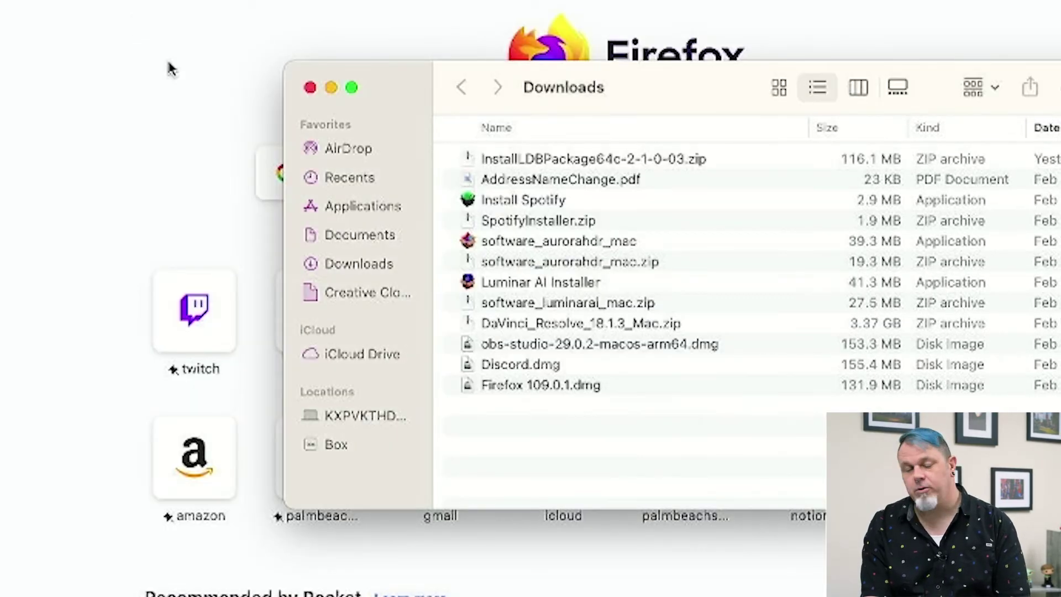
Launch LockDown Browser from the Finder Applications folder.
left_click(328, 207)
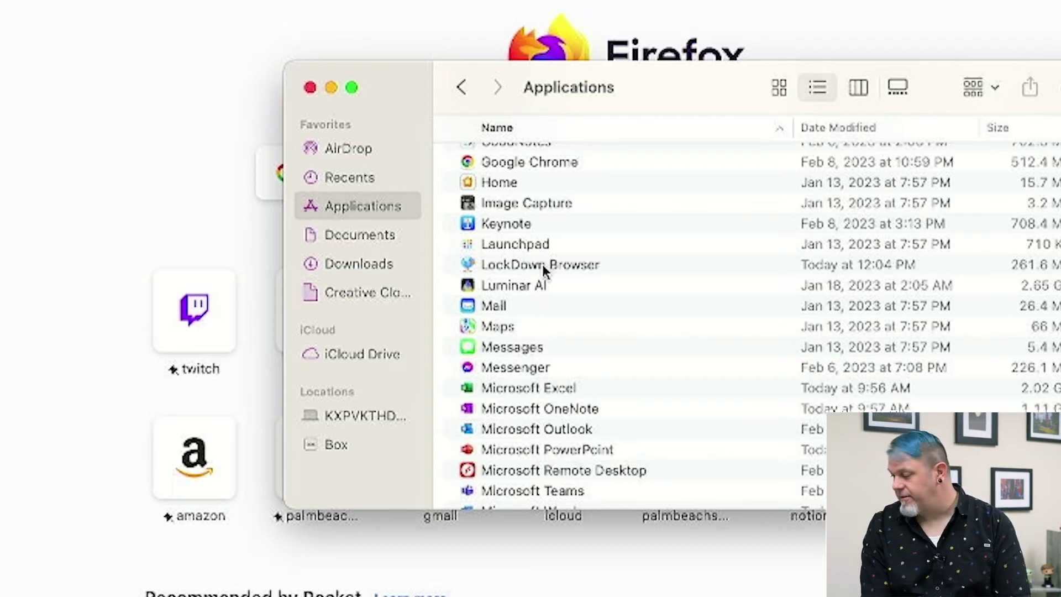
left_click(500, 266)
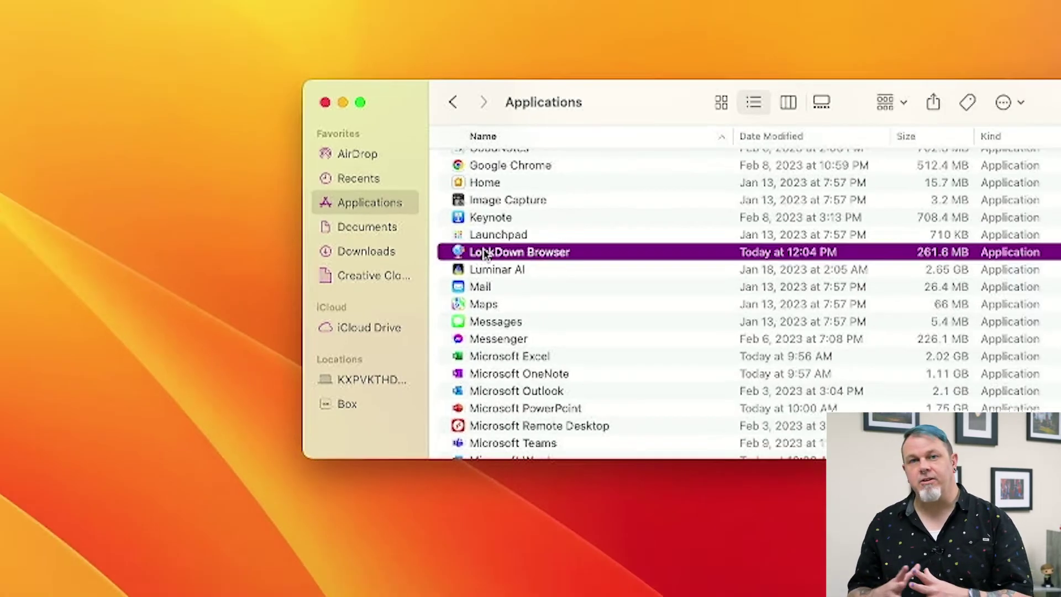
double_click(499, 267)
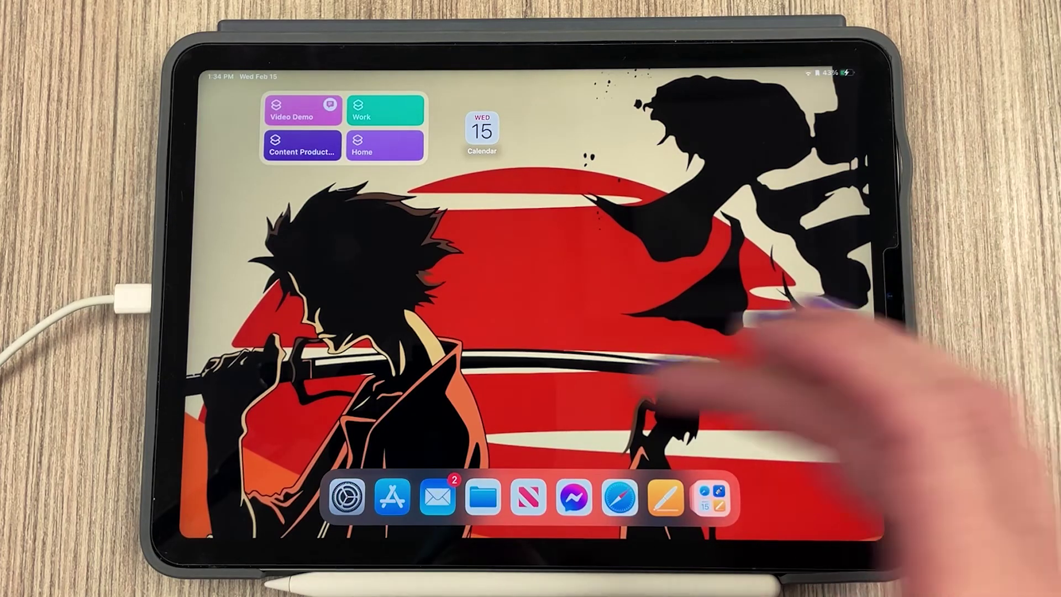
Search the App Store for 'lockdown browser', install LockDown Browser, and launch it.
left_click(391, 497)
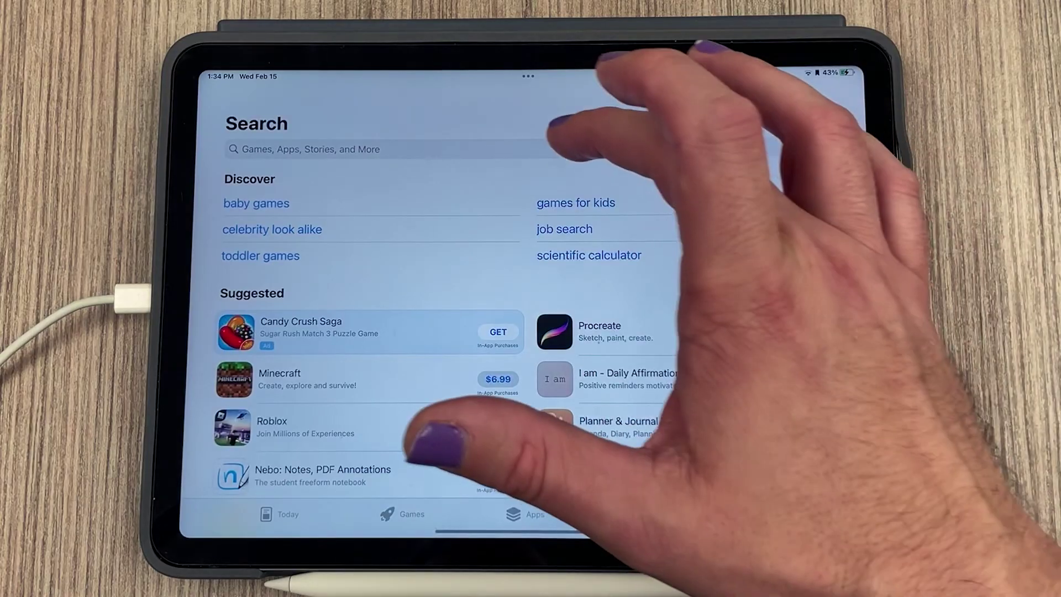
left_click(547, 149)
type("lo")
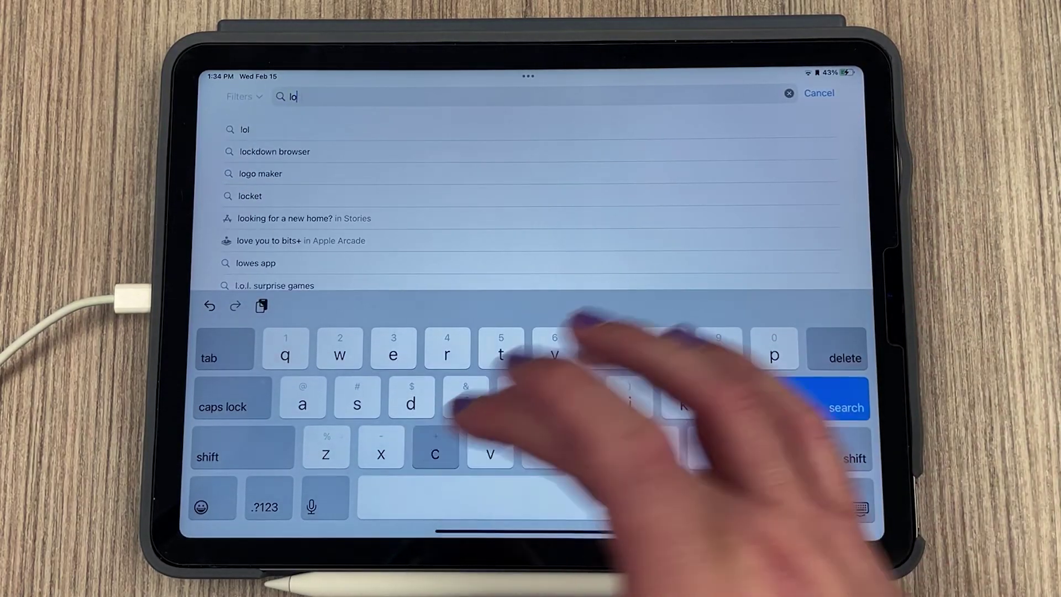
type("ck")
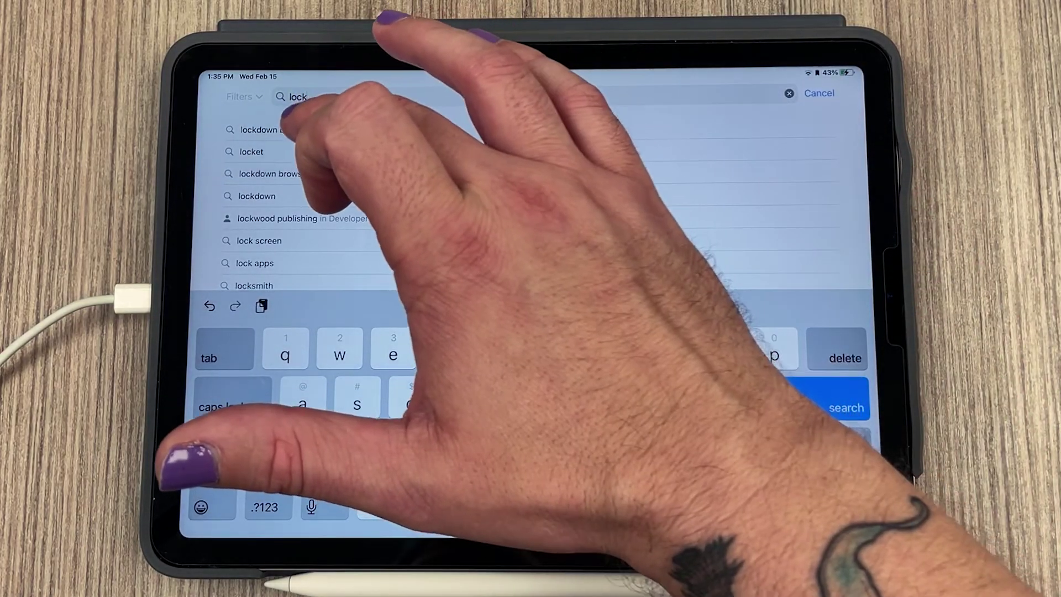
left_click(274, 129)
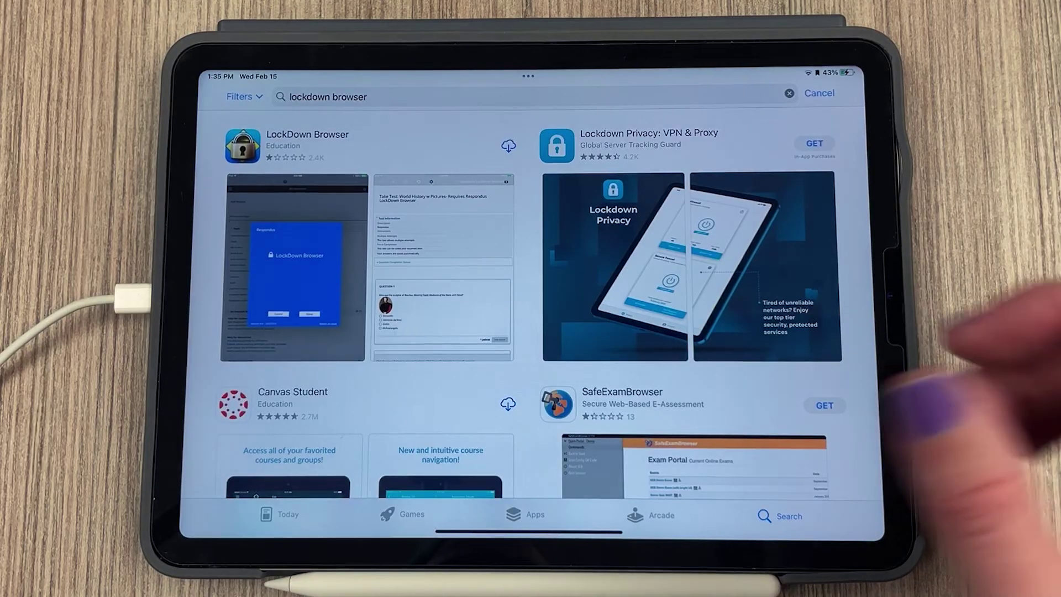
left_click(508, 145)
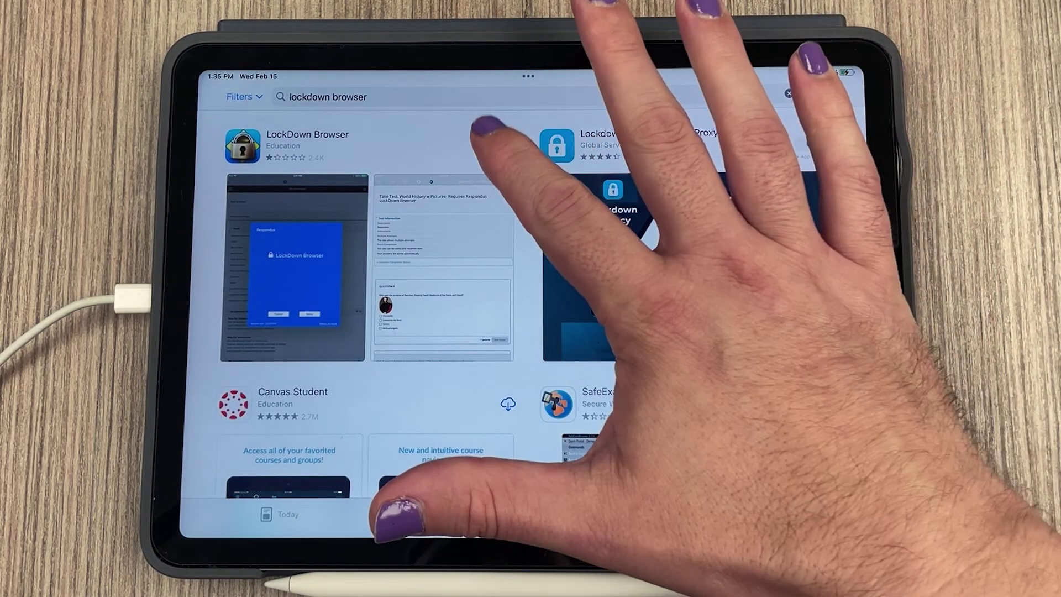
left_click(495, 146)
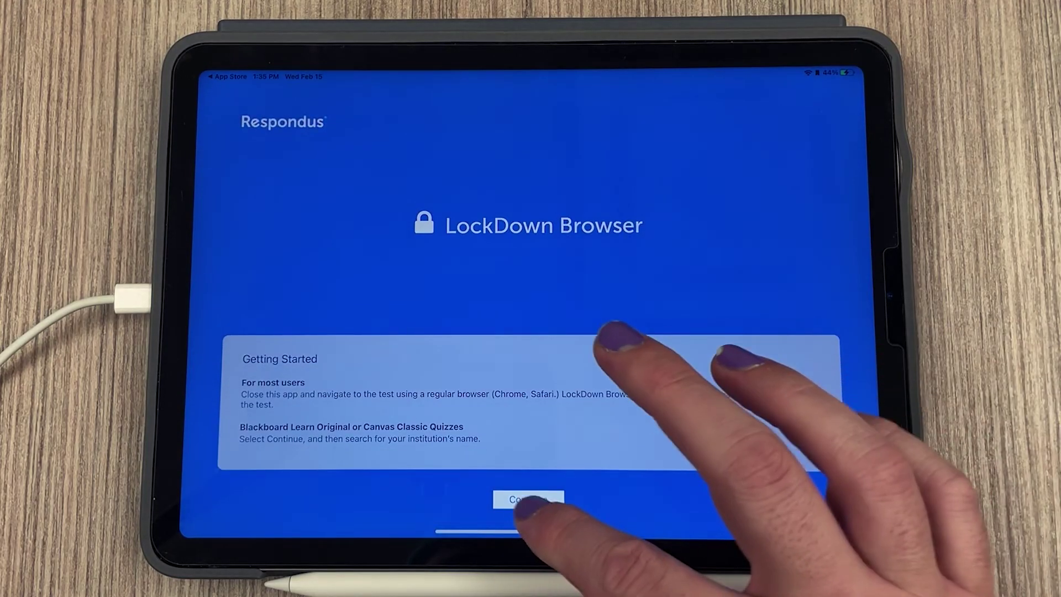
Select Palm Beach State College as the institution and sign in with the college email.
left_click(528, 499)
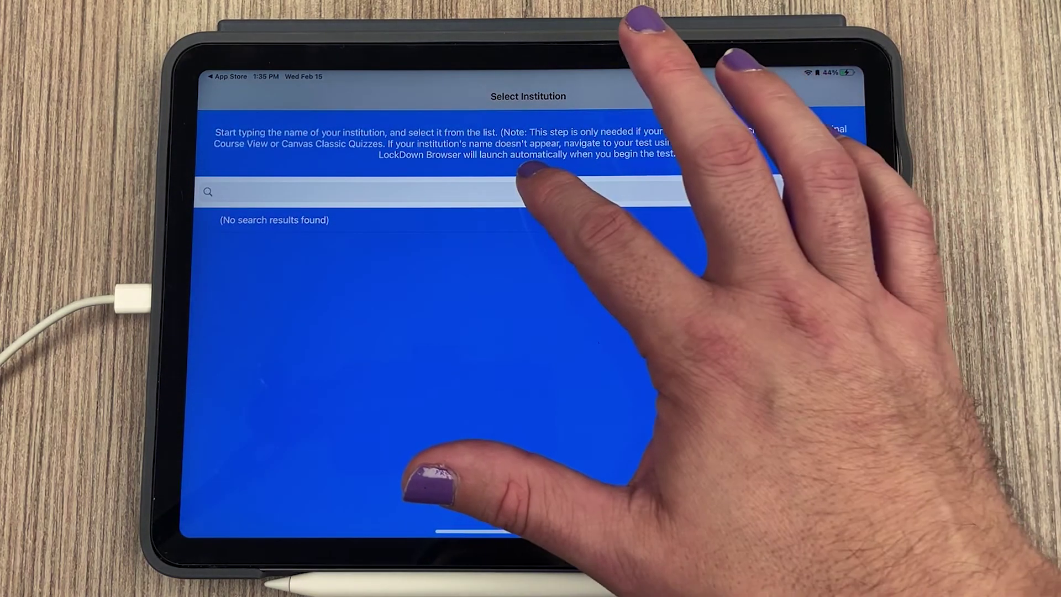
left_click(530, 192)
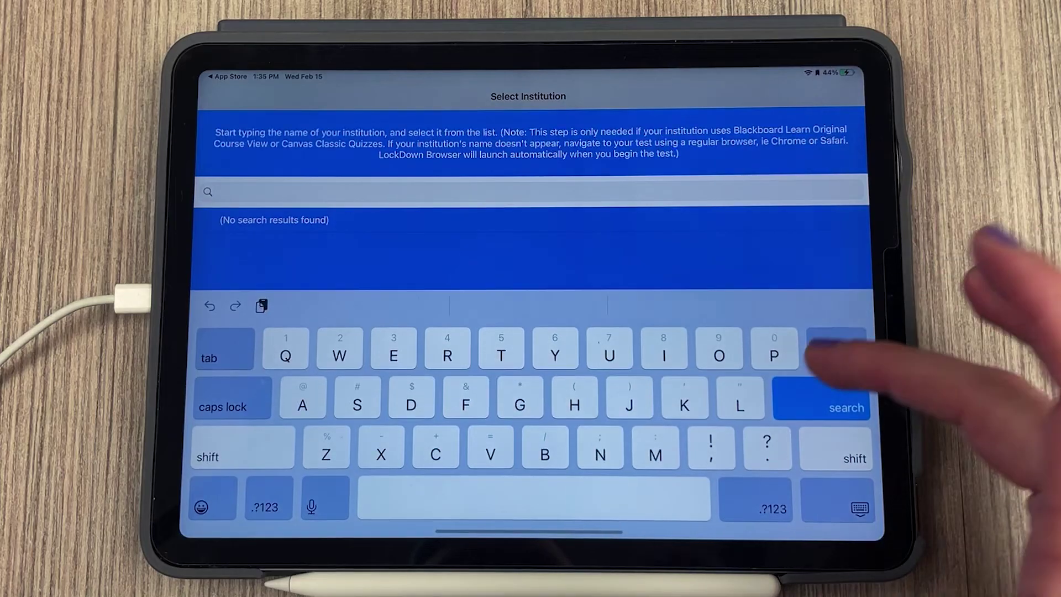
type("Palm")
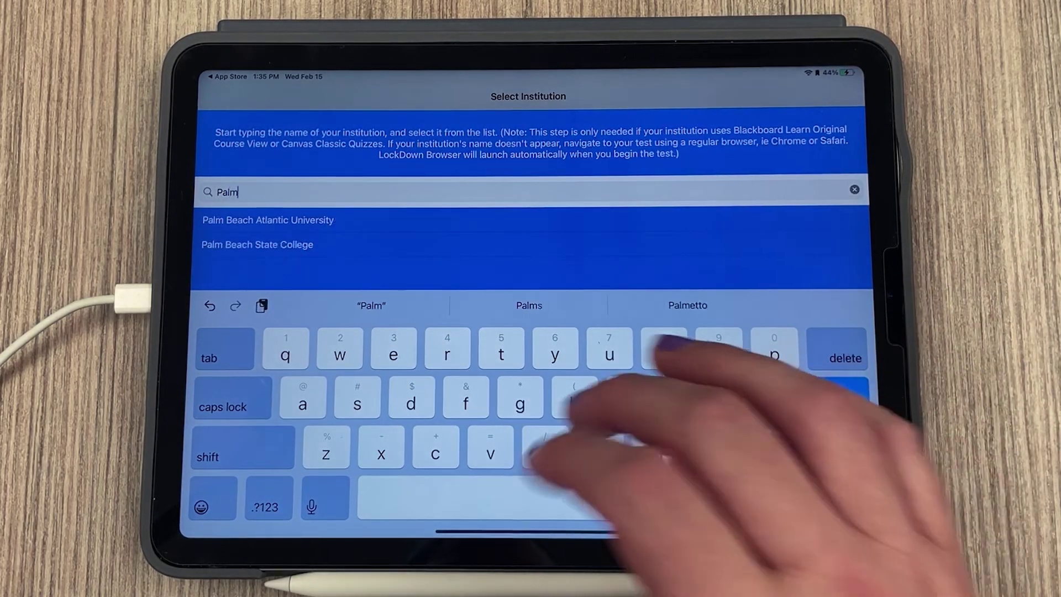
left_click(243, 244)
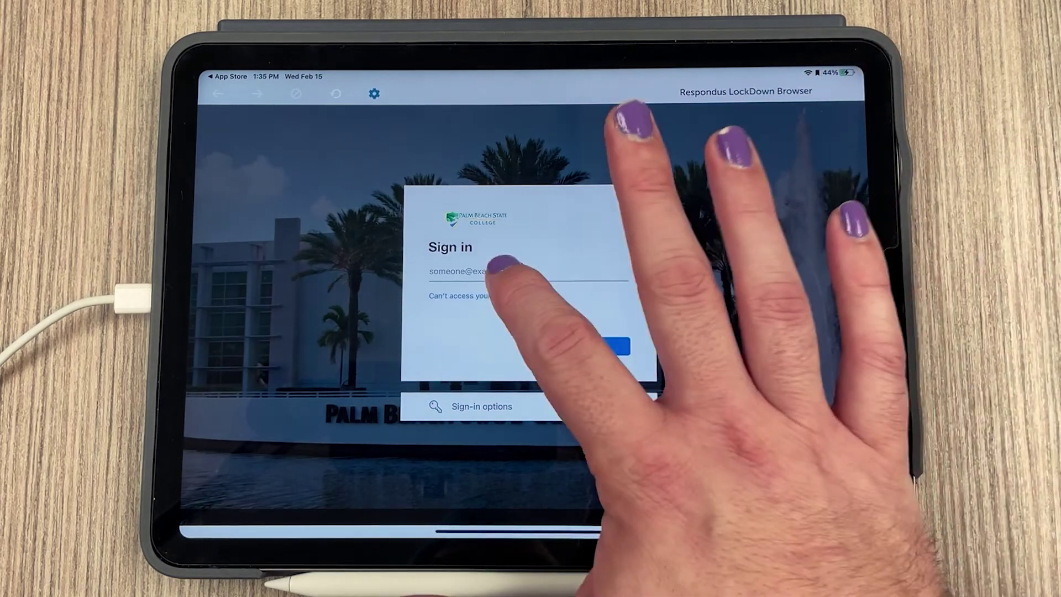
left_click(481, 271)
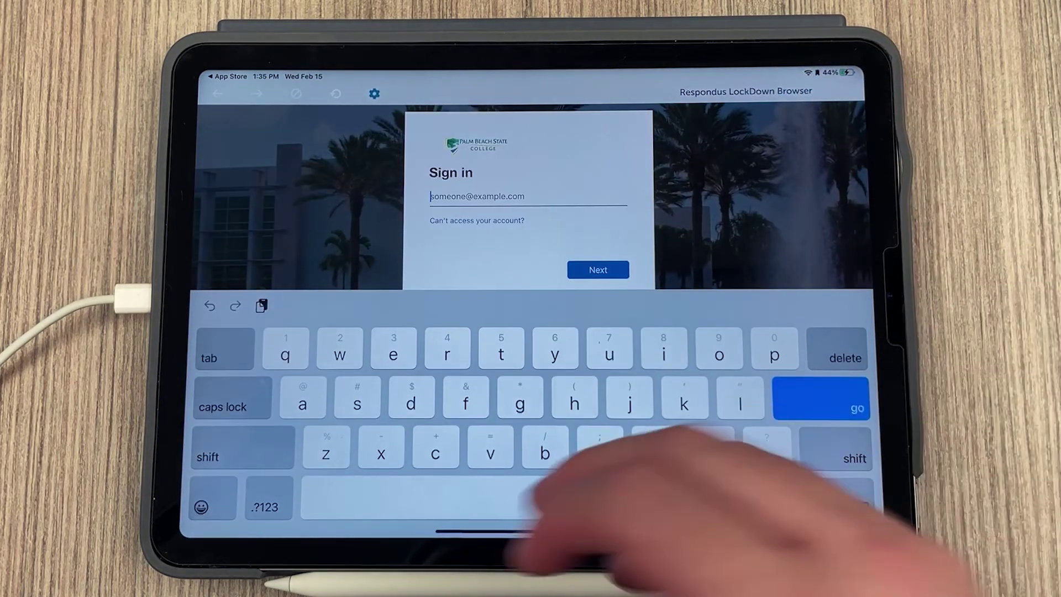
key("Return")
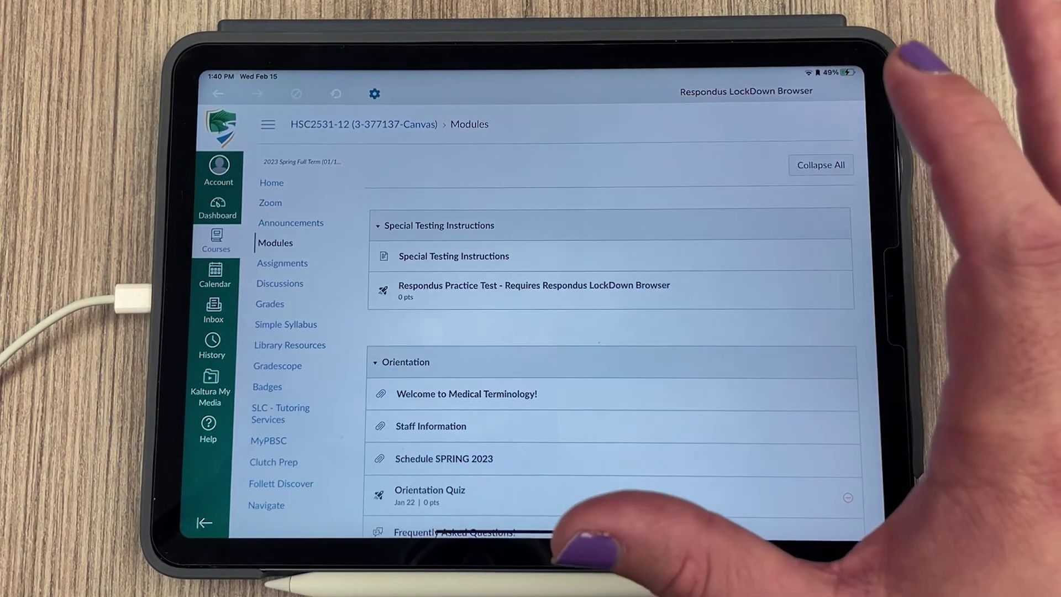
Open the Respondus Practice Test from Modules, take the quiz, and confirm App Self-Lock.
left_click(691, 288)
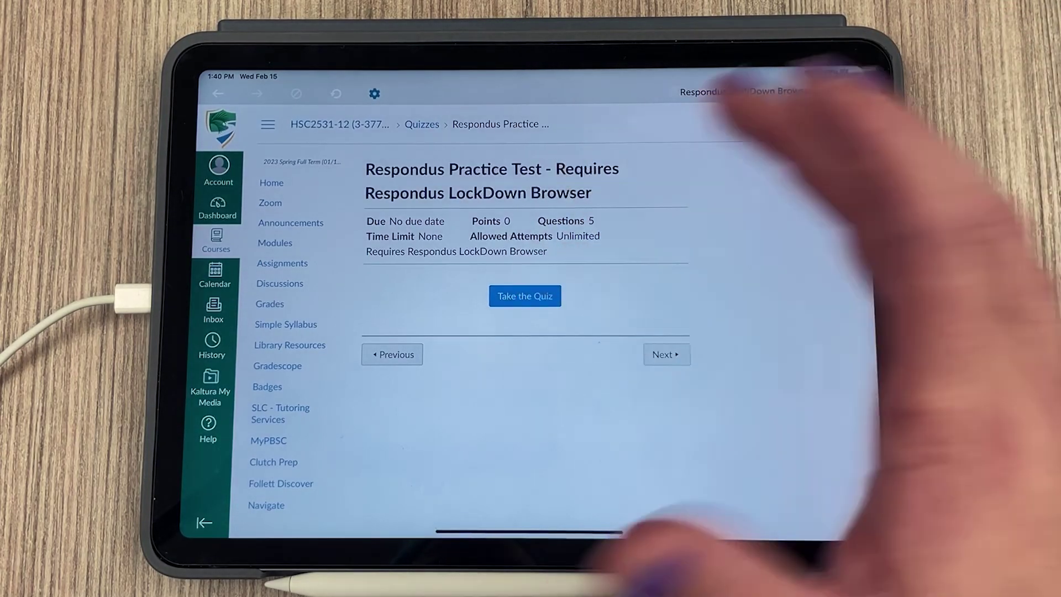
left_click(525, 295)
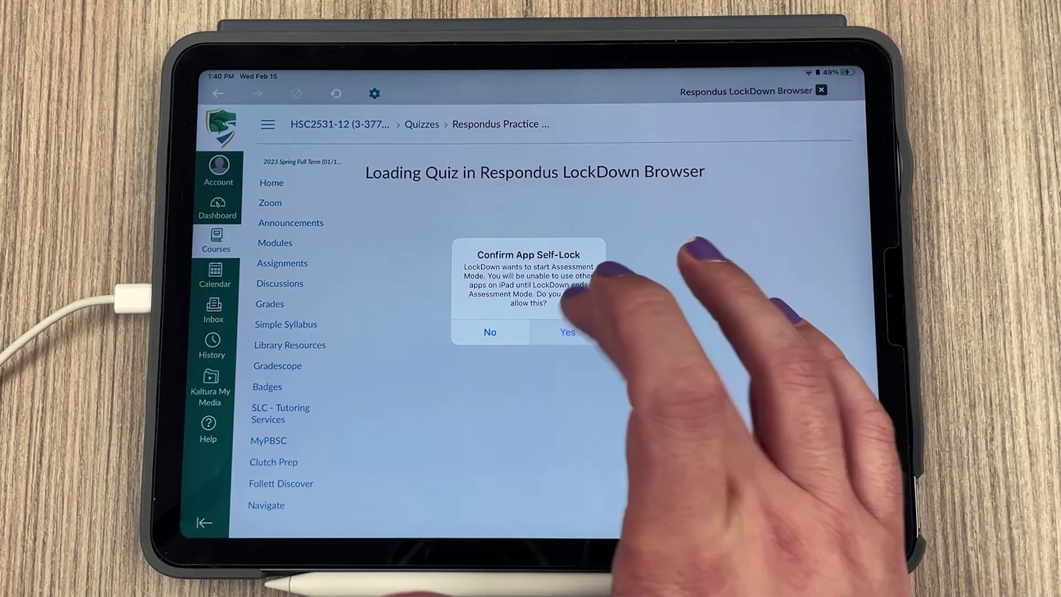
left_click(567, 331)
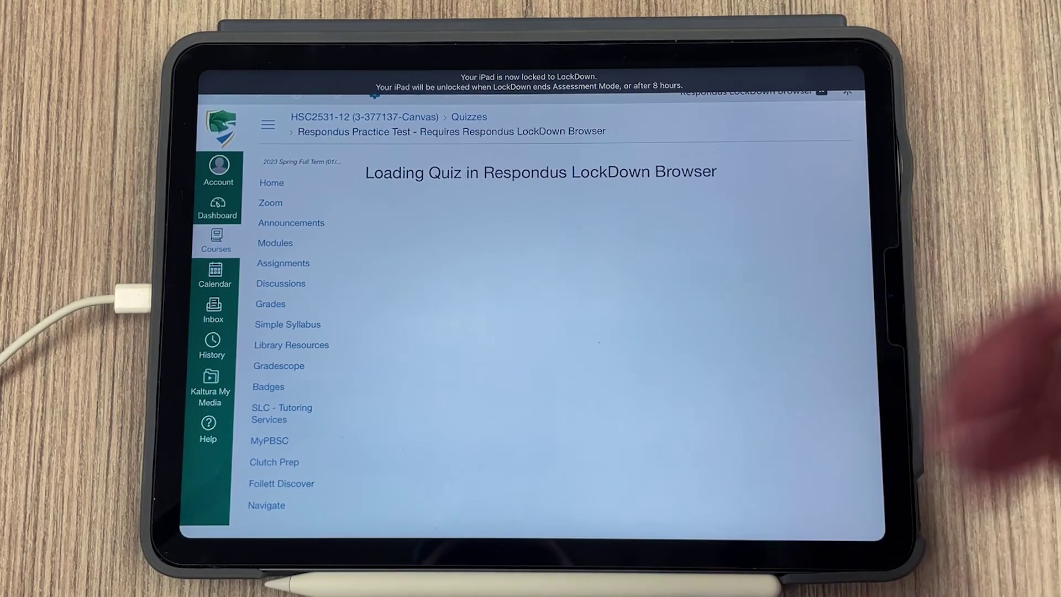